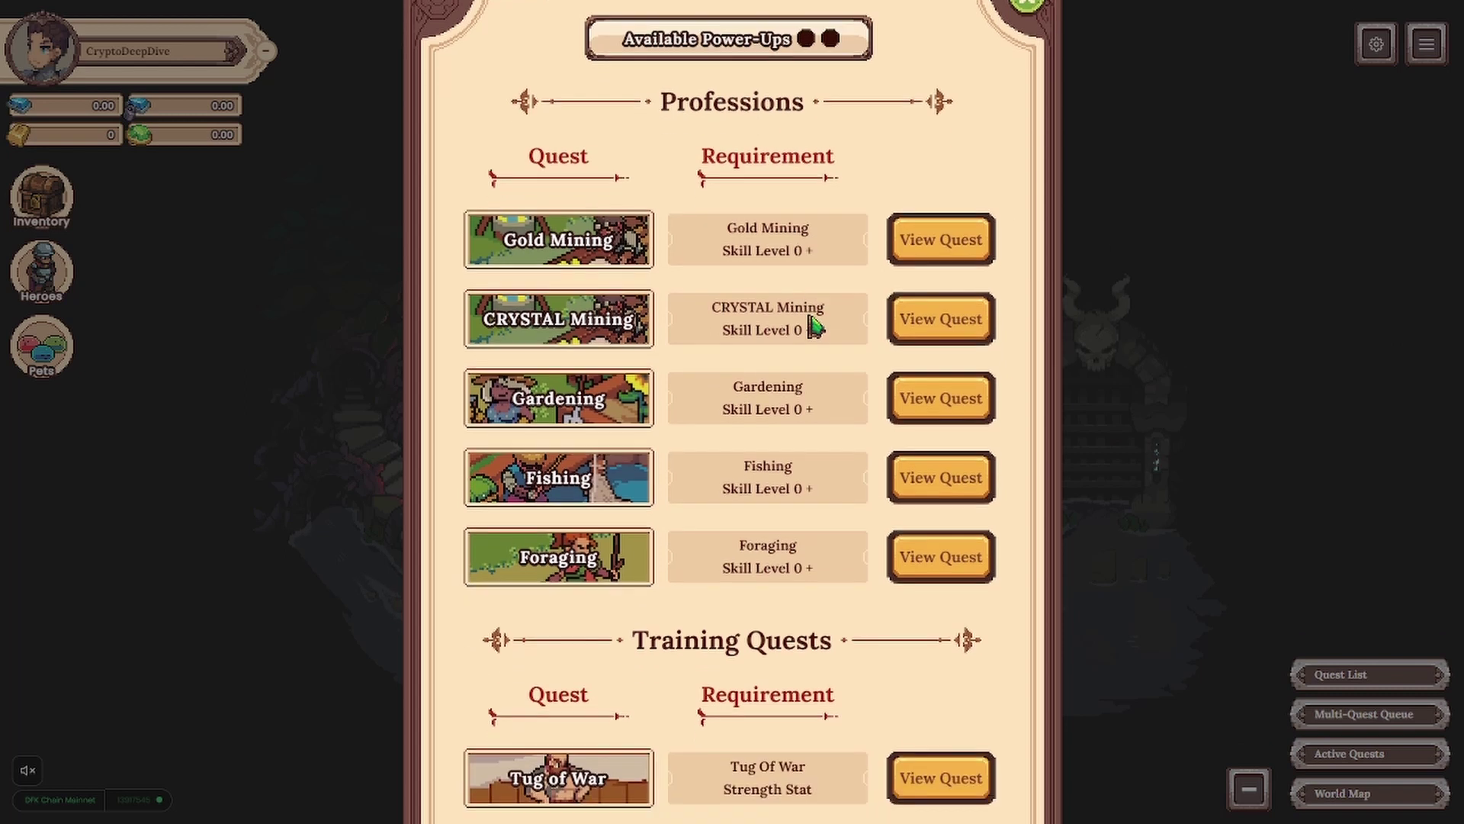
Step: Scroll the Quest List past the five Professions quests to the last Training Quest, Catching Emberlings
{"action": "scroll", "coordinate": [814, 327], "scroll_direction": "down", "scroll_amount": 1}
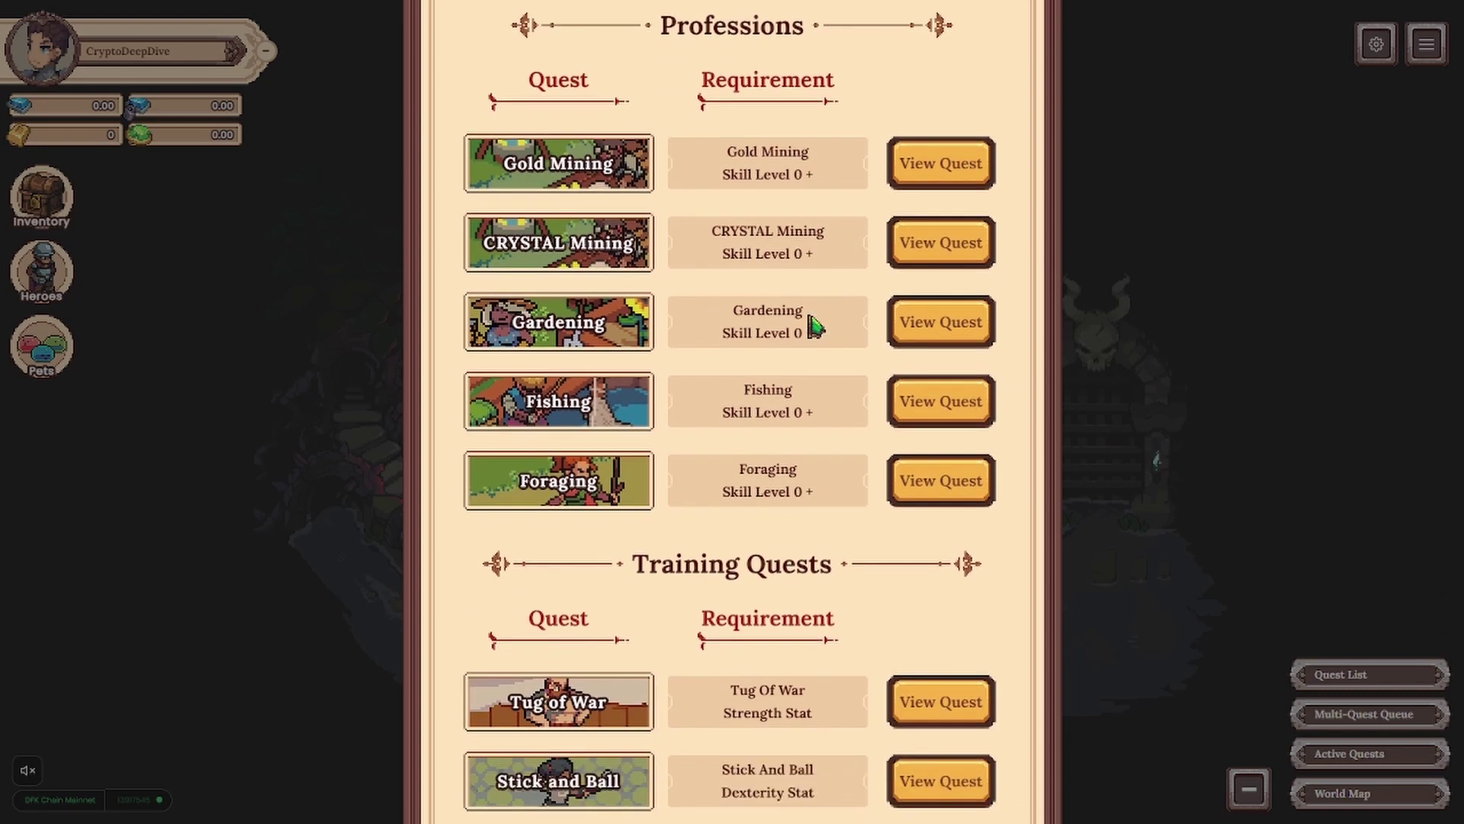
{"action": "scroll", "coordinate": [817, 327], "scroll_direction": "down", "scroll_amount": 1}
{"action": "scroll", "coordinate": [817, 327], "scroll_direction": "down", "scroll_amount": 1}
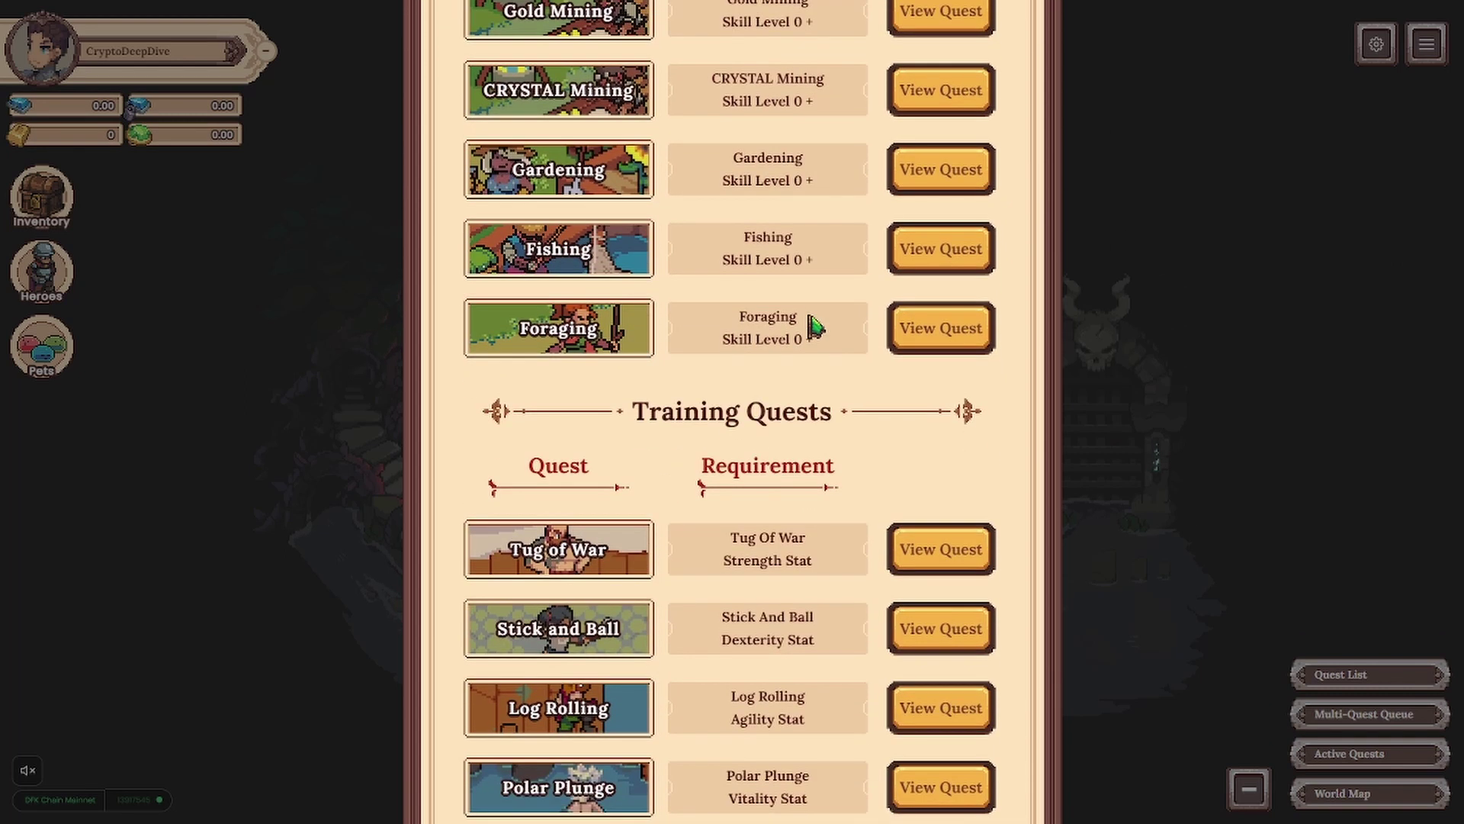
{"action": "scroll", "coordinate": [817, 327], "scroll_direction": "down", "scroll_amount": 1}
{"action": "scroll", "coordinate": [817, 327], "scroll_direction": "down", "scroll_amount": 1}
{"action": "scroll", "coordinate": [817, 327], "scroll_direction": "down", "scroll_amount": 1}
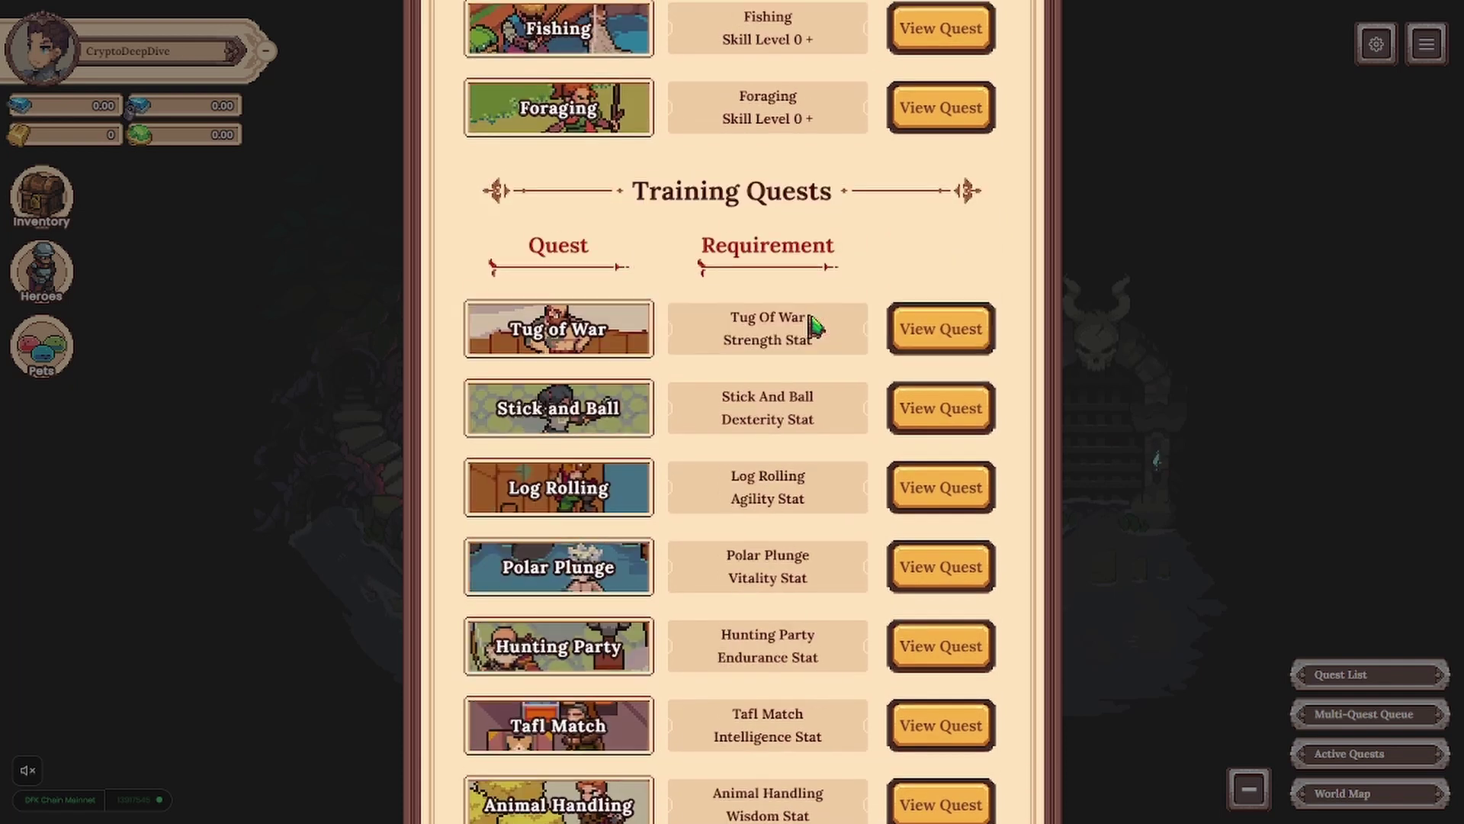
{"action": "scroll", "coordinate": [816, 327], "scroll_direction": "down", "scroll_amount": 1}
{"action": "scroll", "coordinate": [817, 326], "scroll_direction": "down", "scroll_amount": 1}
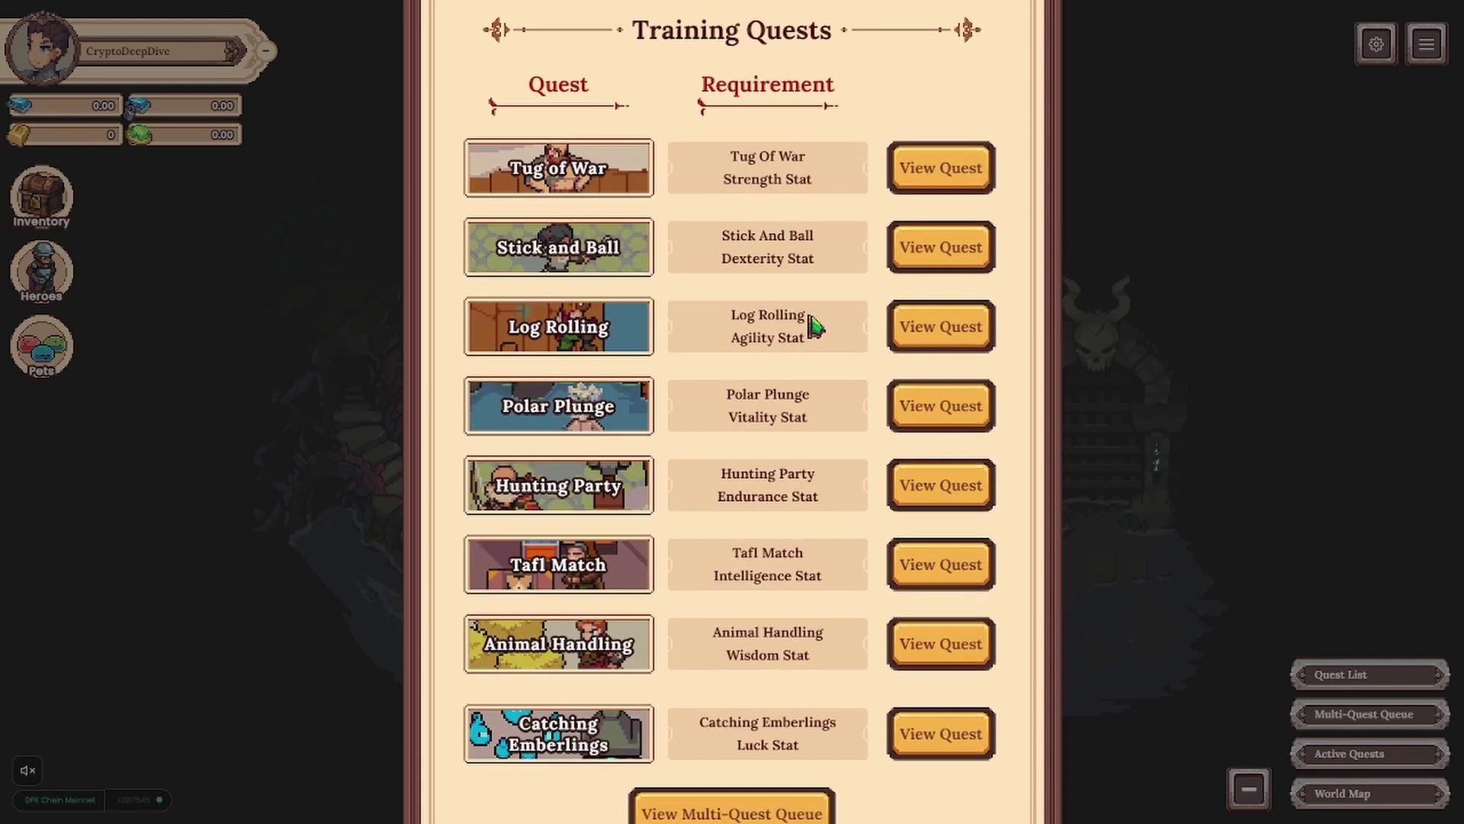
{"action": "scroll", "coordinate": [817, 326], "scroll_direction": "down", "scroll_amount": 1}
{"action": "scroll", "coordinate": [816, 327], "scroll_direction": "down", "scroll_amount": 1}
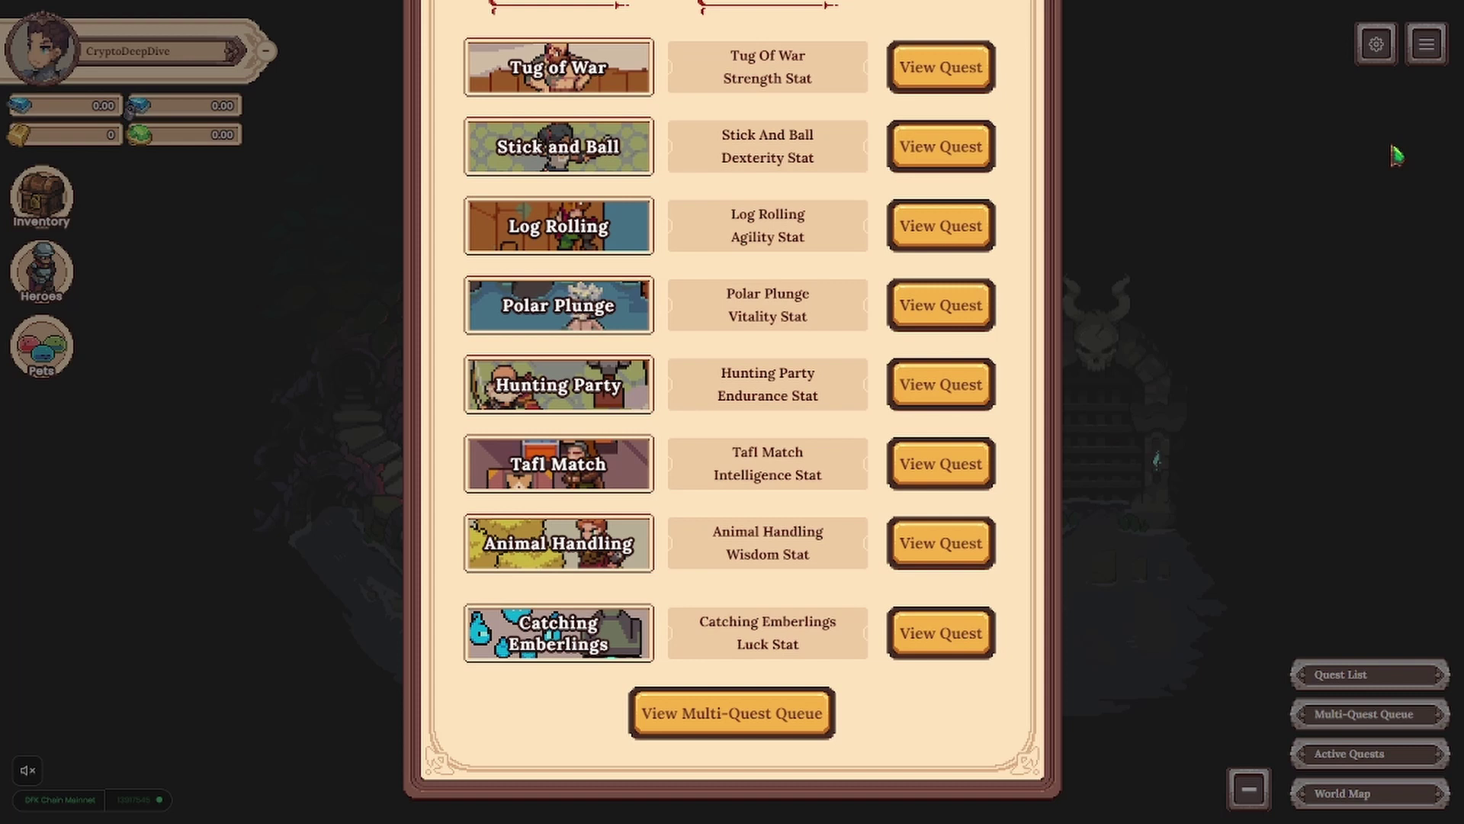
Step: Close the quest list and travel to the Tavern
{"action": "left_click", "coordinate": [1375, 192]}
{"action": "left_click", "coordinate": [1426, 44]}
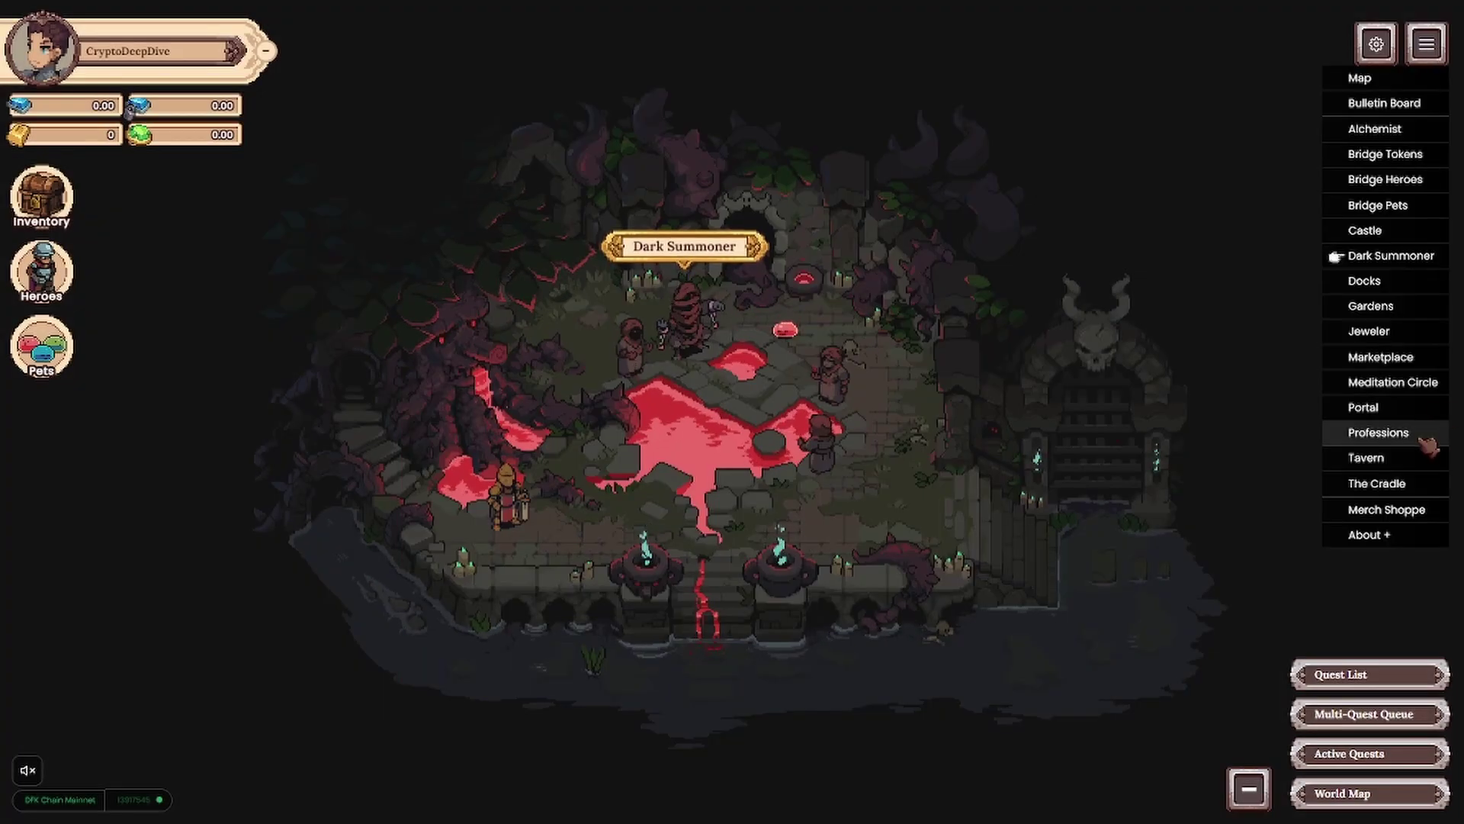
{"action": "left_click", "coordinate": [1402, 456]}
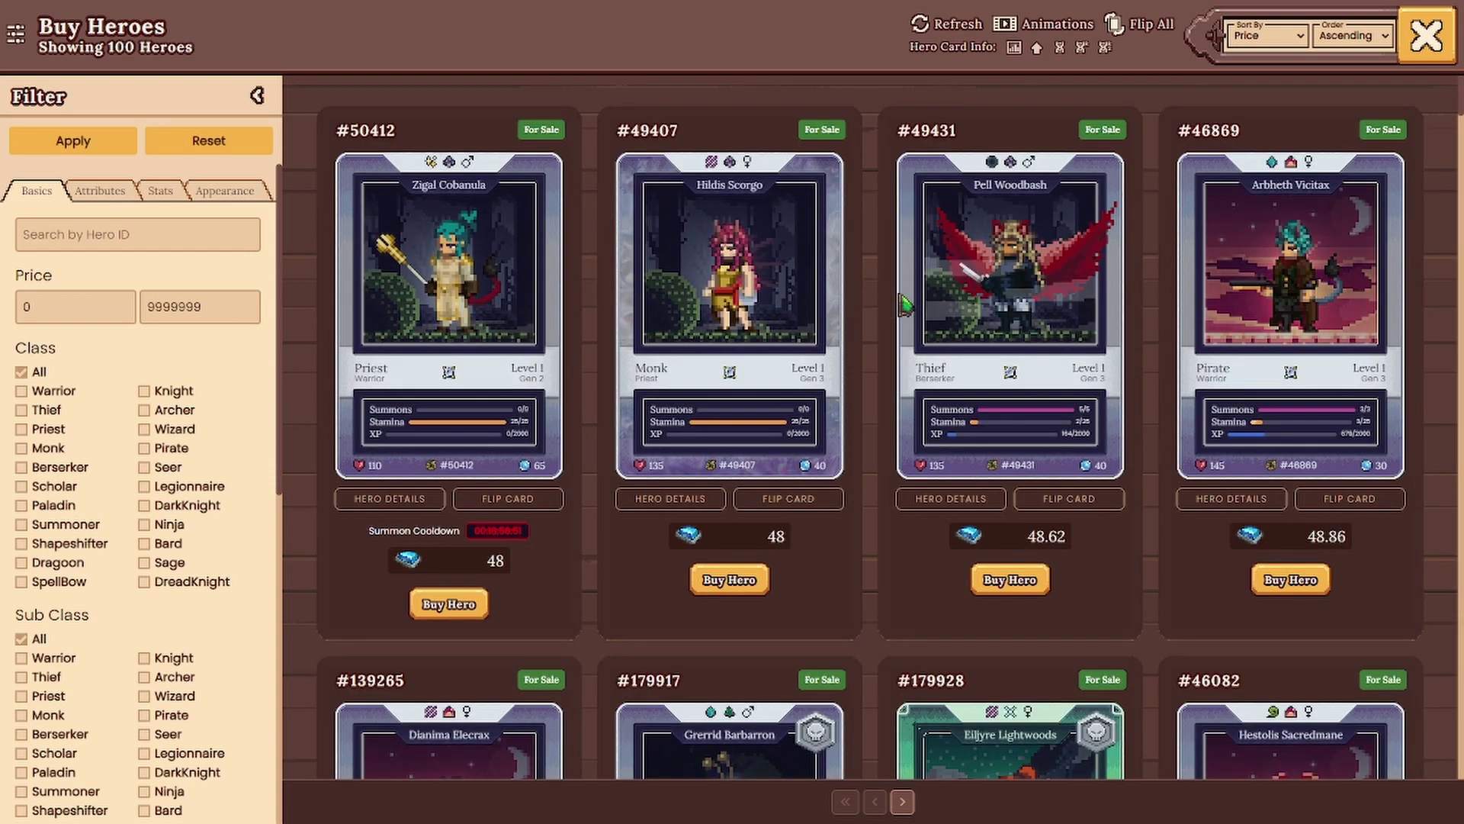
Step: Browse the Buy Heroes filters under Attributes, Stats and Appearance
{"action": "left_click", "coordinate": [114, 195]}
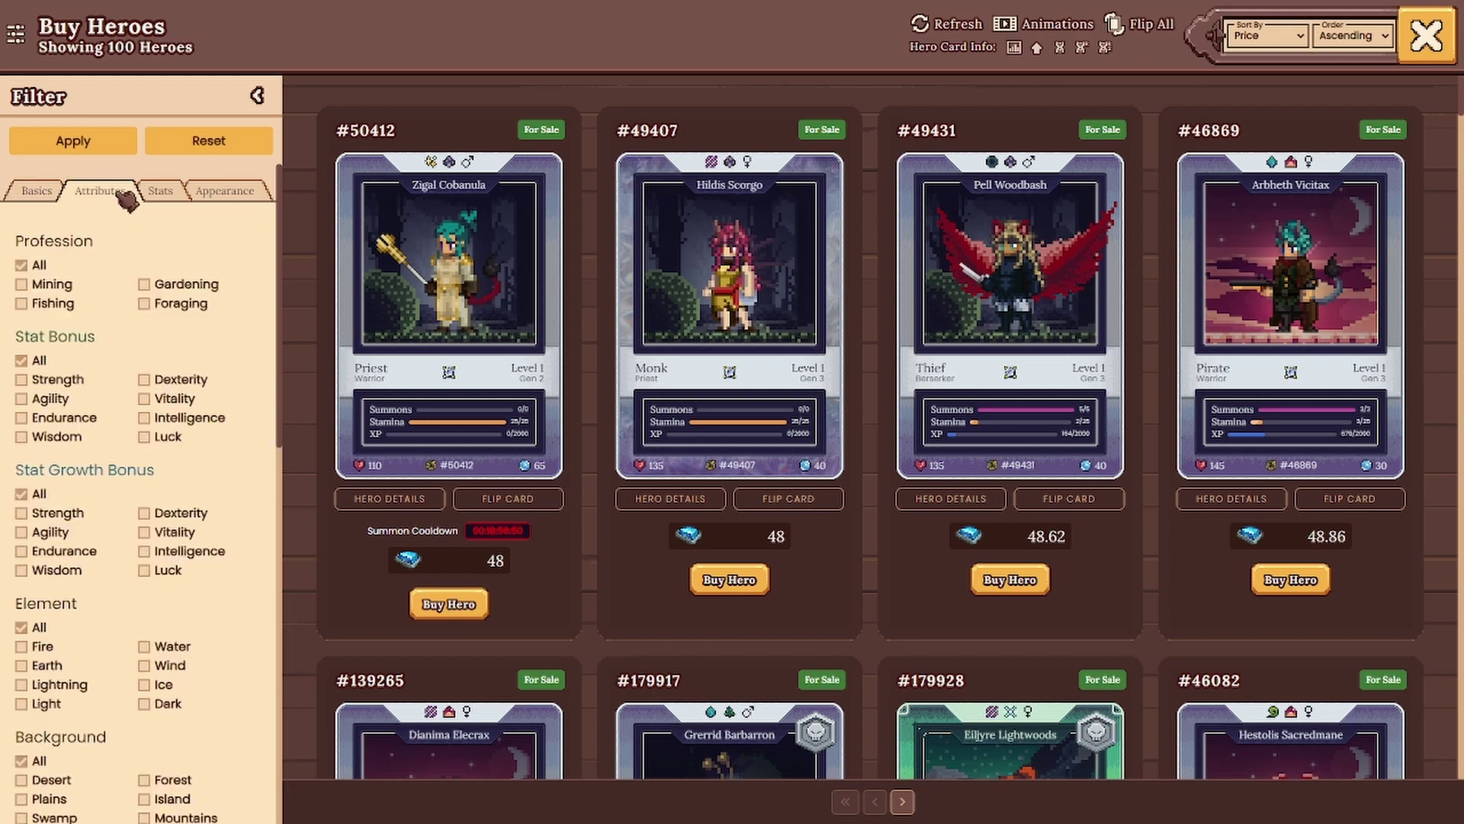
{"action": "left_click", "coordinate": [172, 195]}
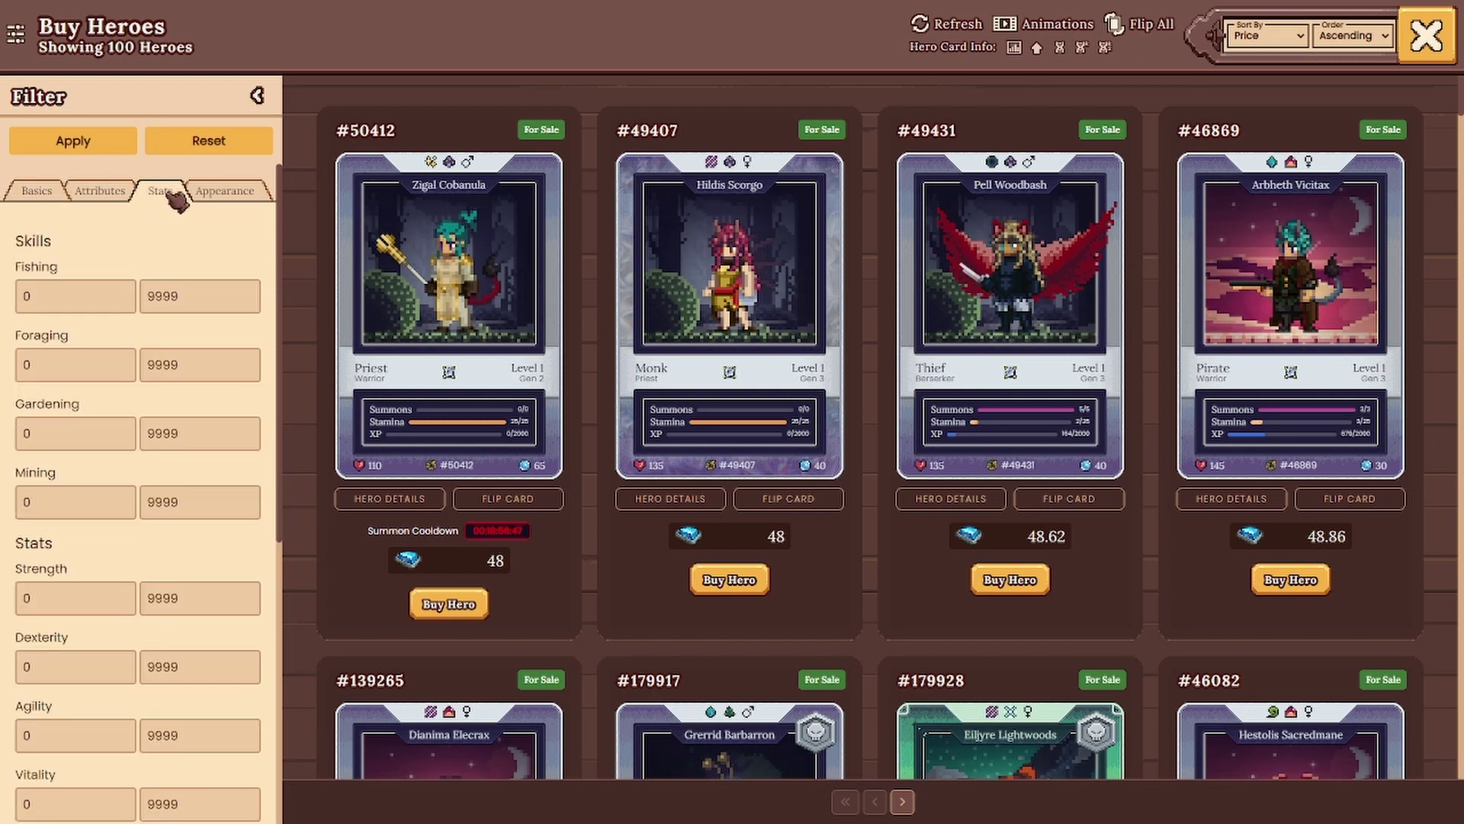
{"action": "left_click", "coordinate": [232, 200]}
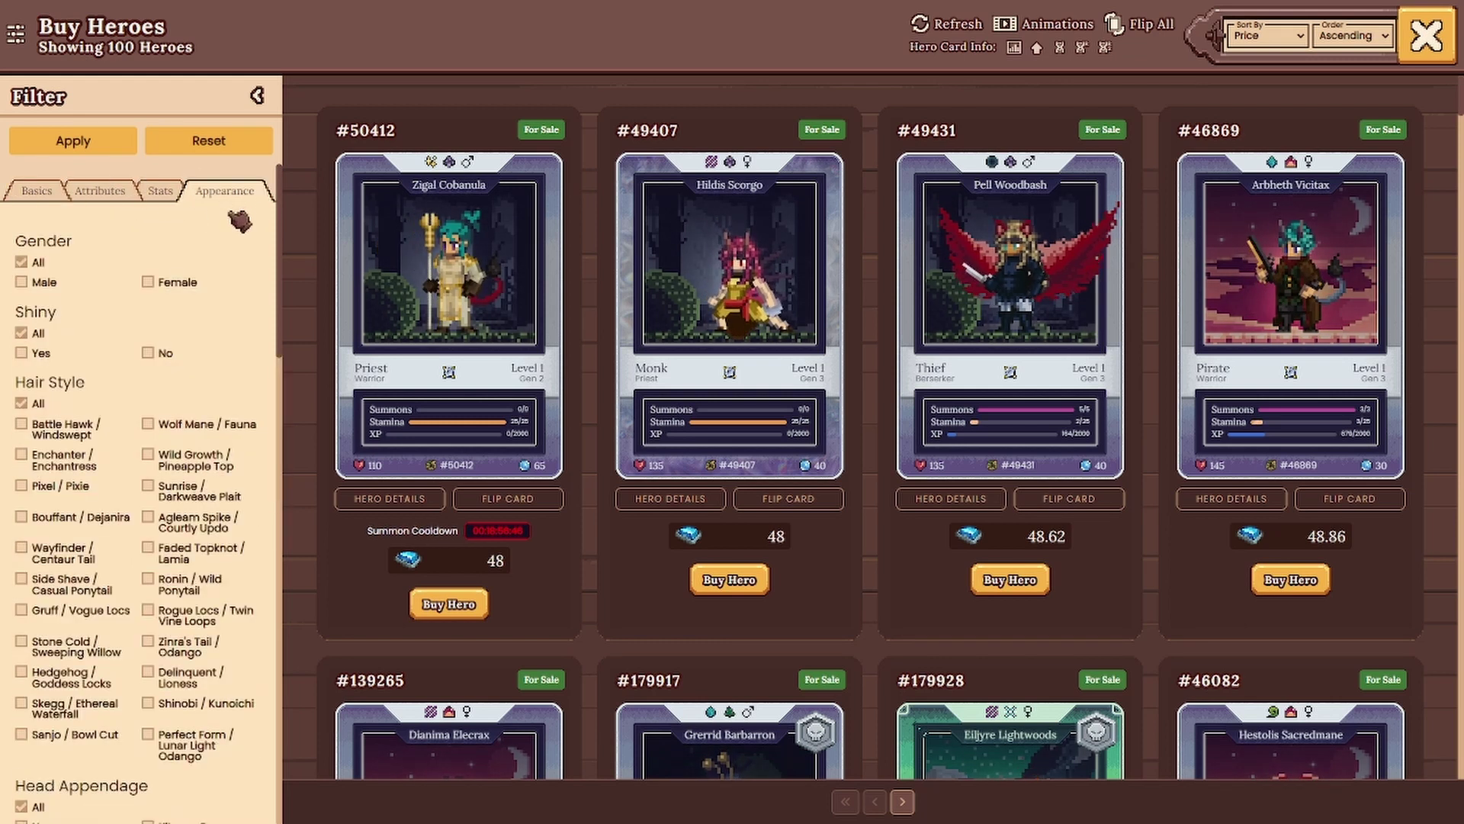
{"action": "scroll", "coordinate": [239, 221], "scroll_direction": "down", "scroll_amount": 15}
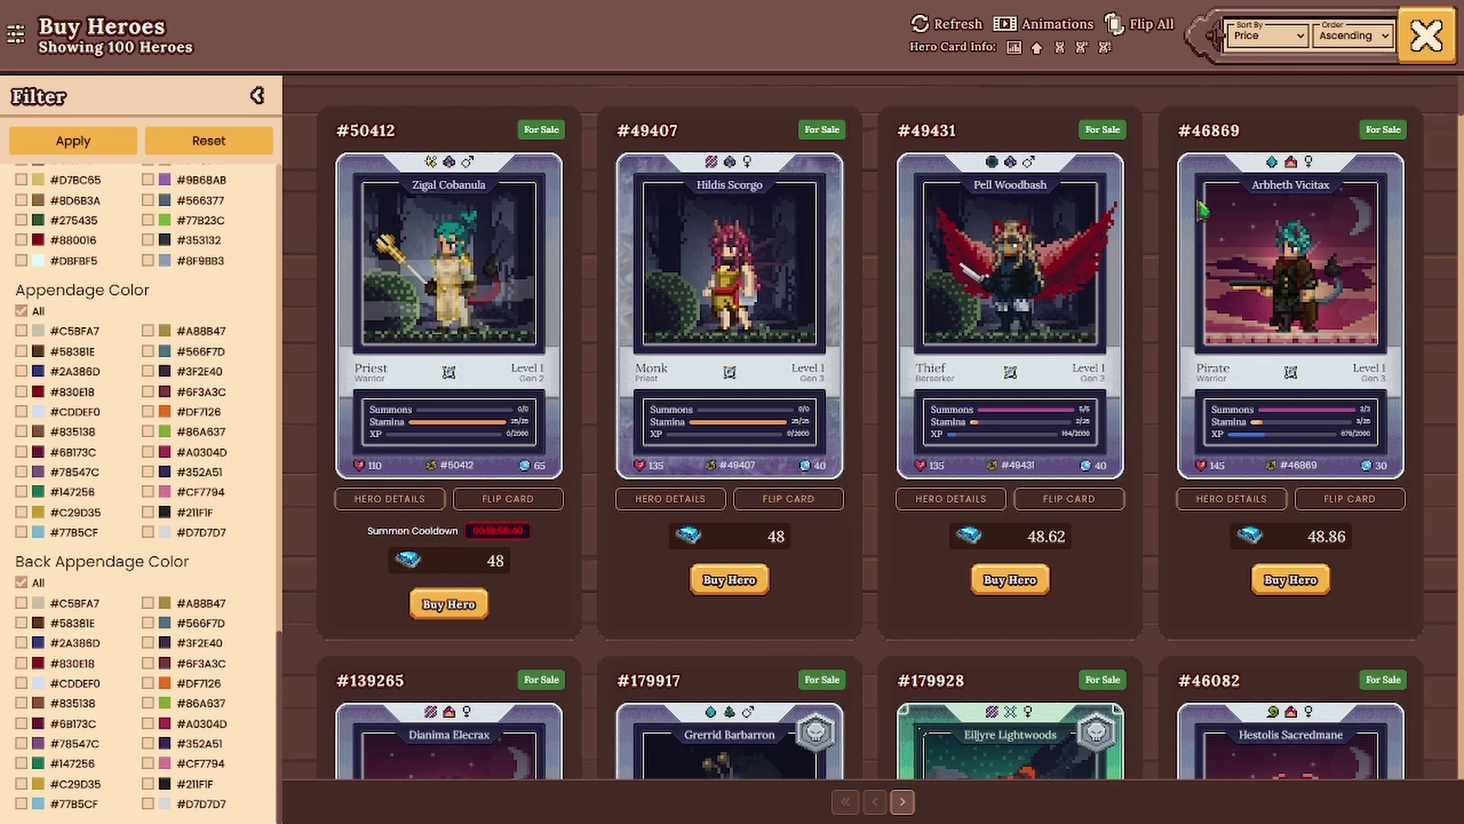
Step: Close the Buy Heroes marketplace and NFT Agent dialog, then show the travel destinations list
{"action": "left_click", "coordinate": [1423, 46]}
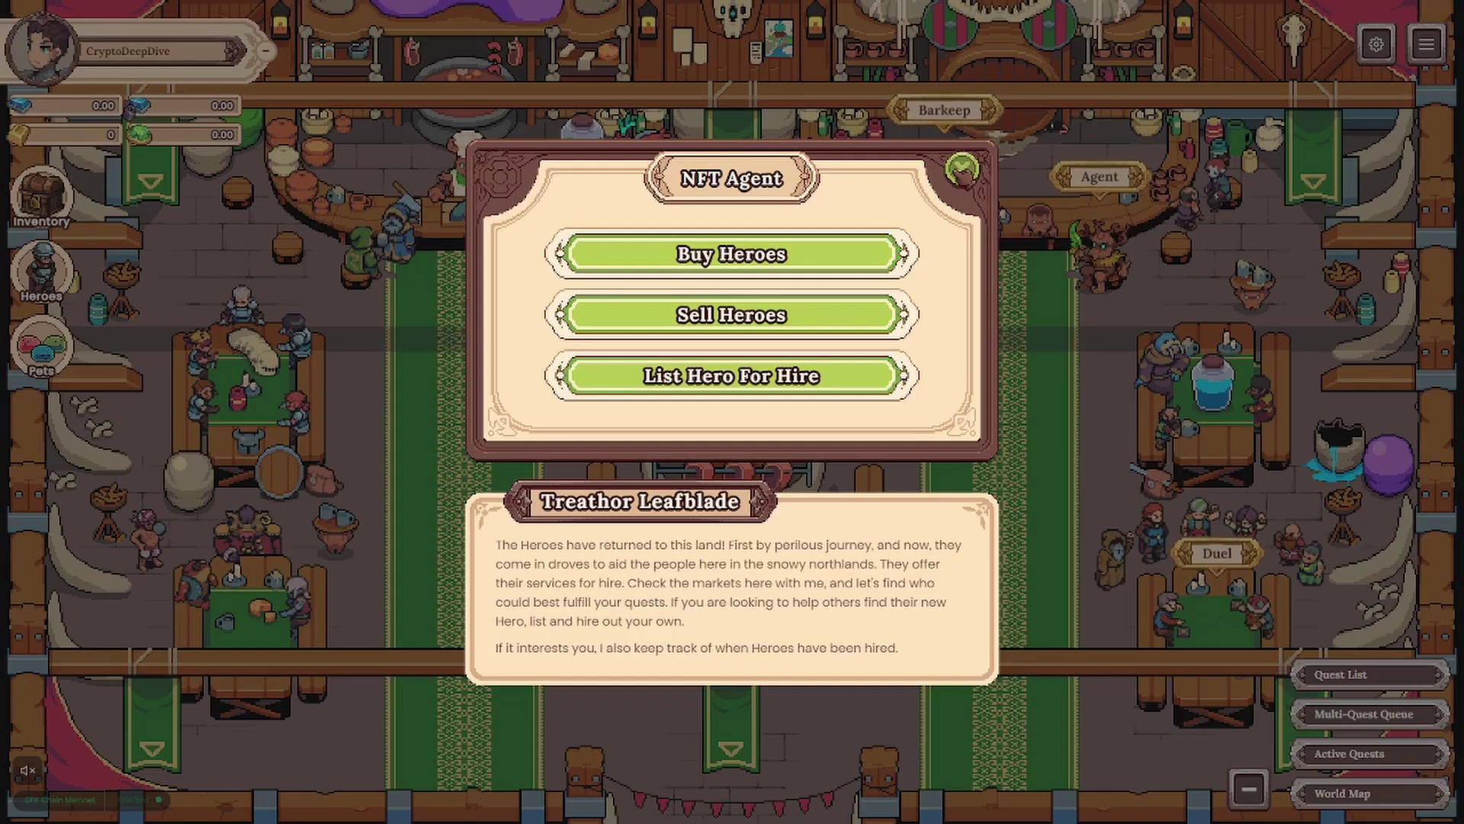
{"action": "left_click", "coordinate": [1441, 64]}
{"action": "left_click", "coordinate": [1439, 60]}
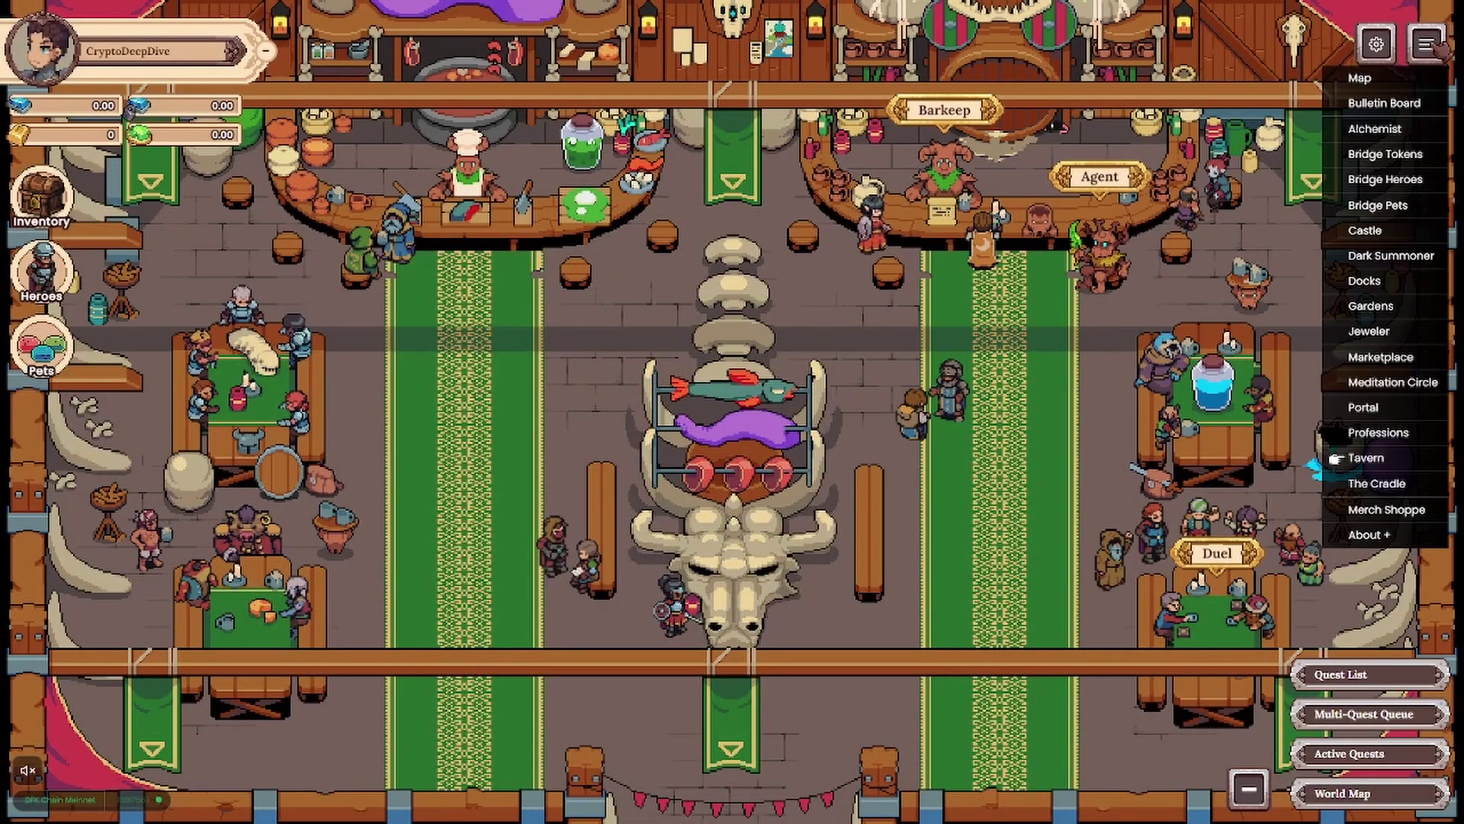
{"action": "left_click", "coordinate": [1440, 60]}
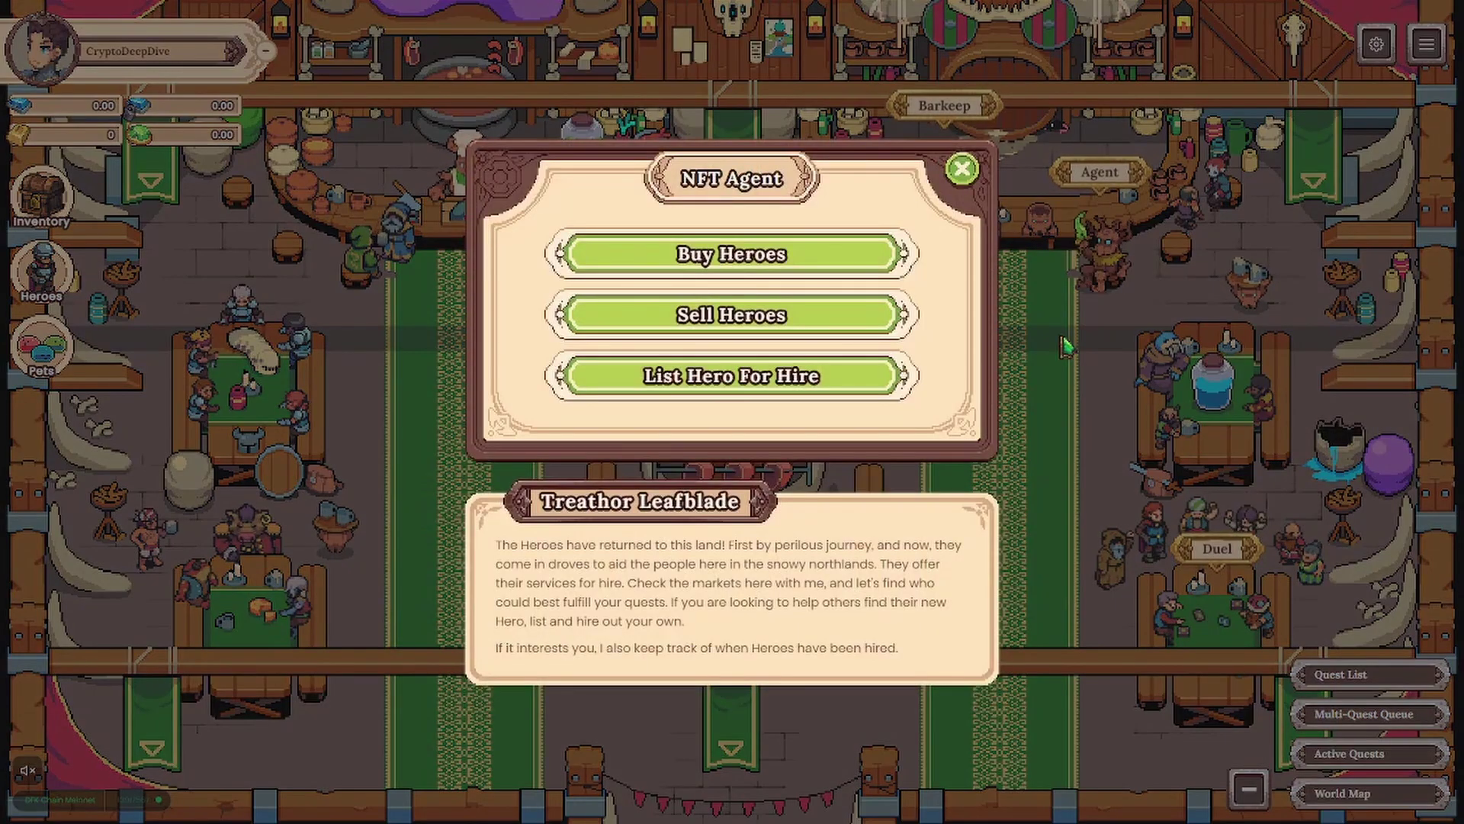
{"action": "left_click", "coordinate": [1001, 302]}
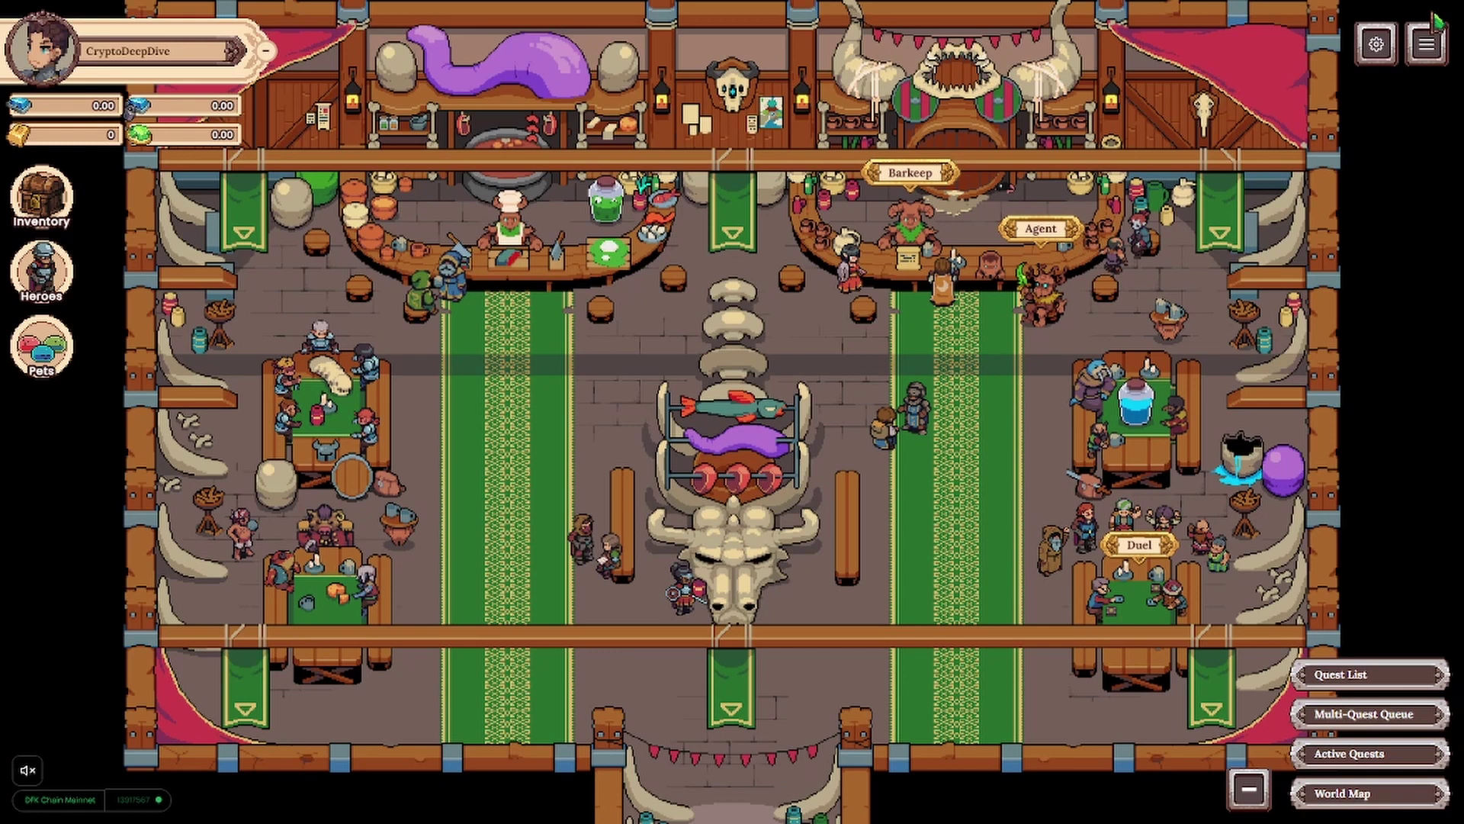
{"action": "left_click", "coordinate": [1426, 44]}
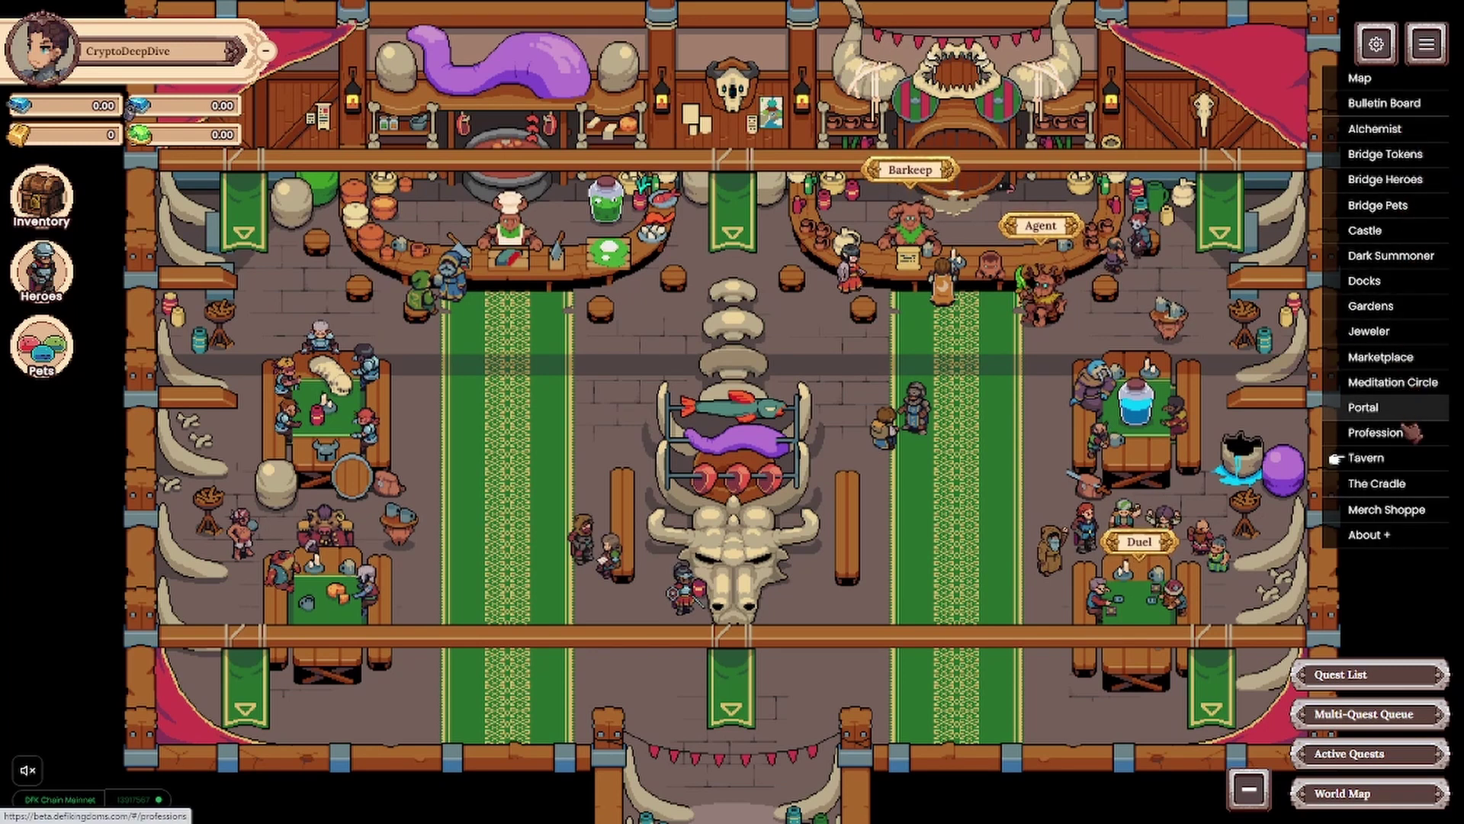
Step: Travel to the Jeweler and highlight the cJEWEL staking benefit lines
{"action": "left_click", "coordinate": [1368, 331]}
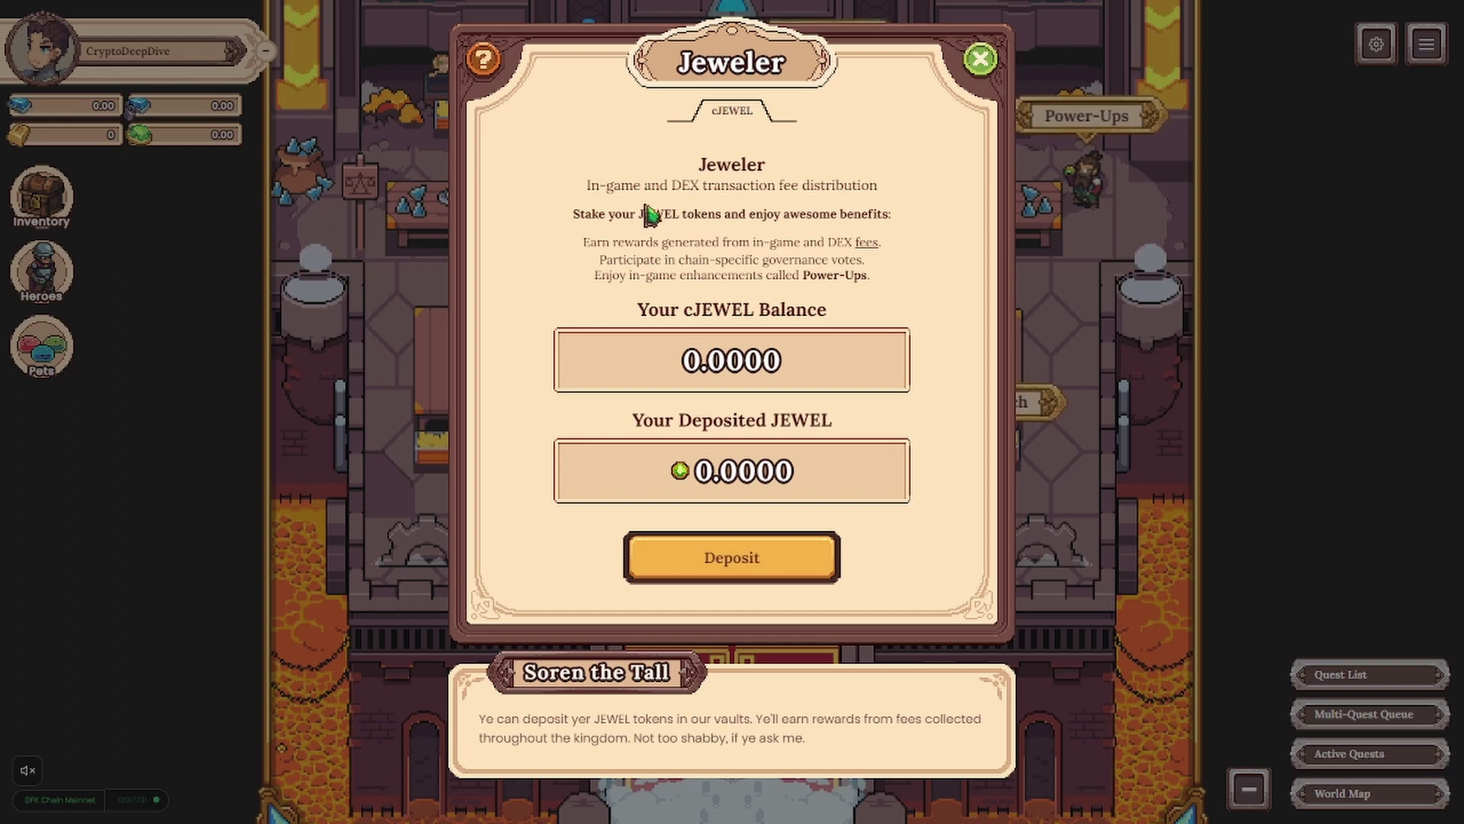
{"action": "left_click_drag", "start_coordinate": [593, 250], "coordinate": [881, 288]}
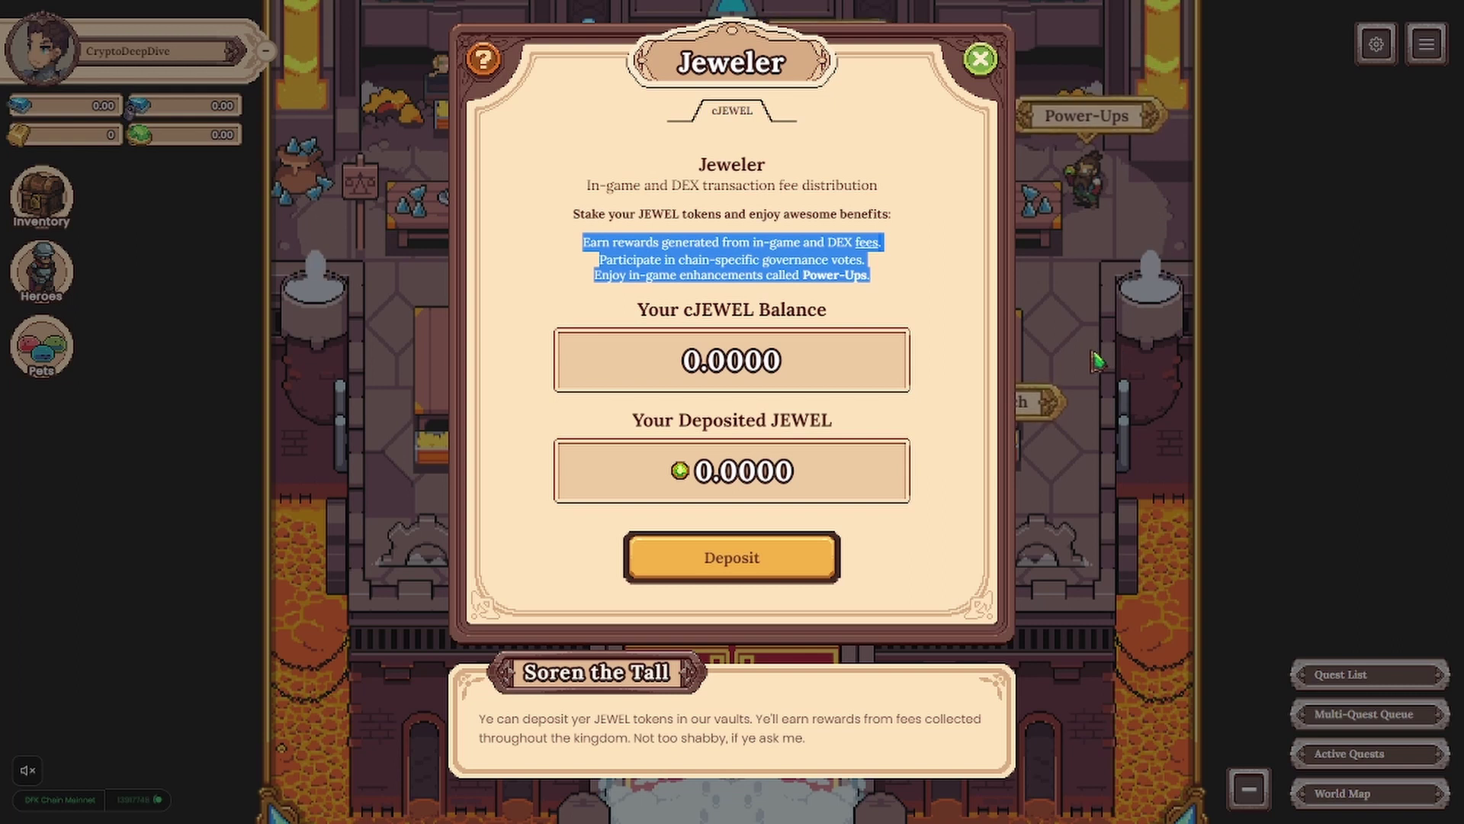
{"action": "left_click", "coordinate": [1096, 361]}
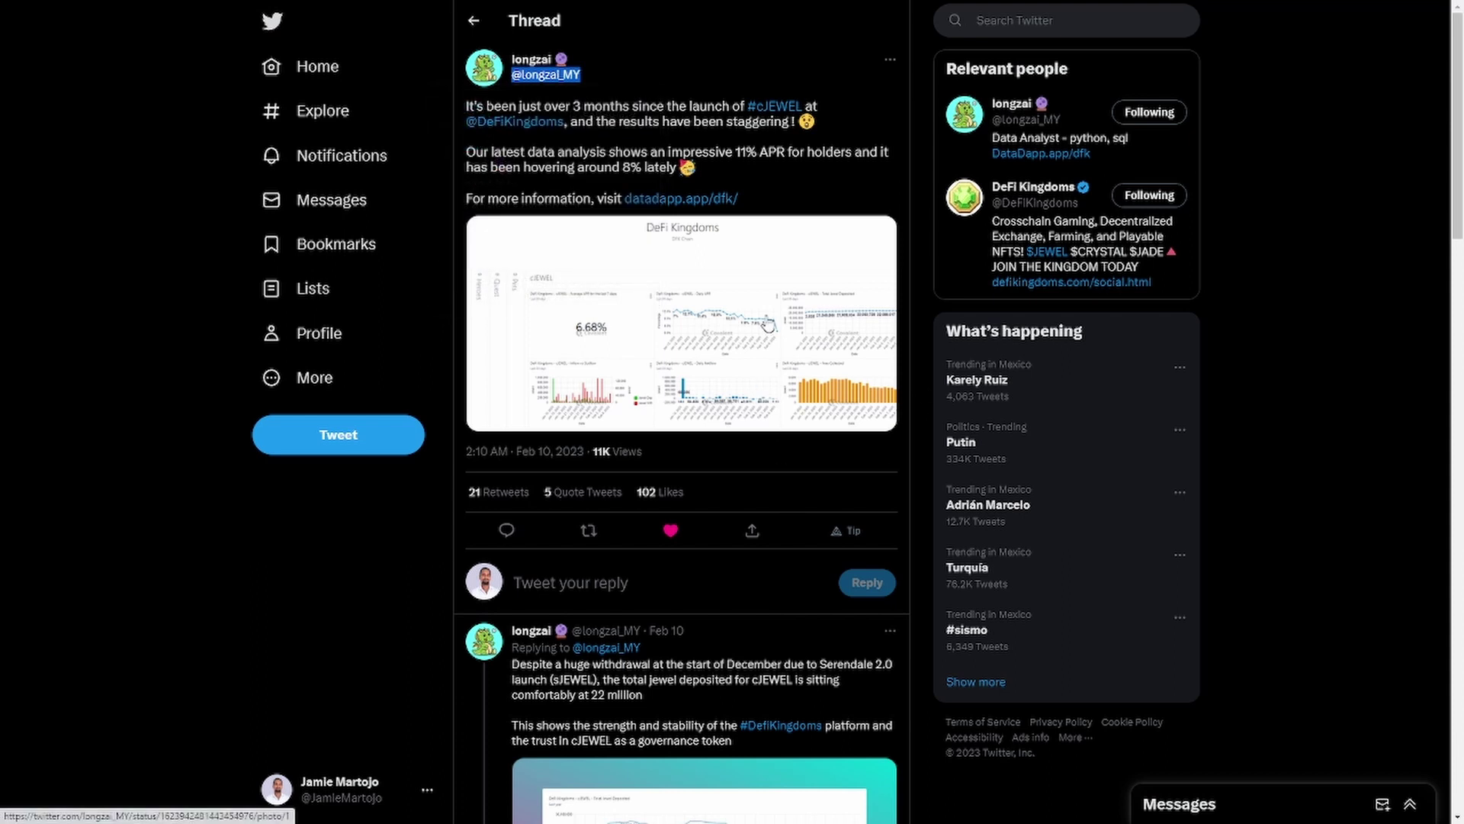
Step: Enlarge the thread's cJEWEL analytics chart, then go to your own profile page
{"action": "left_click", "coordinate": [751, 336]}
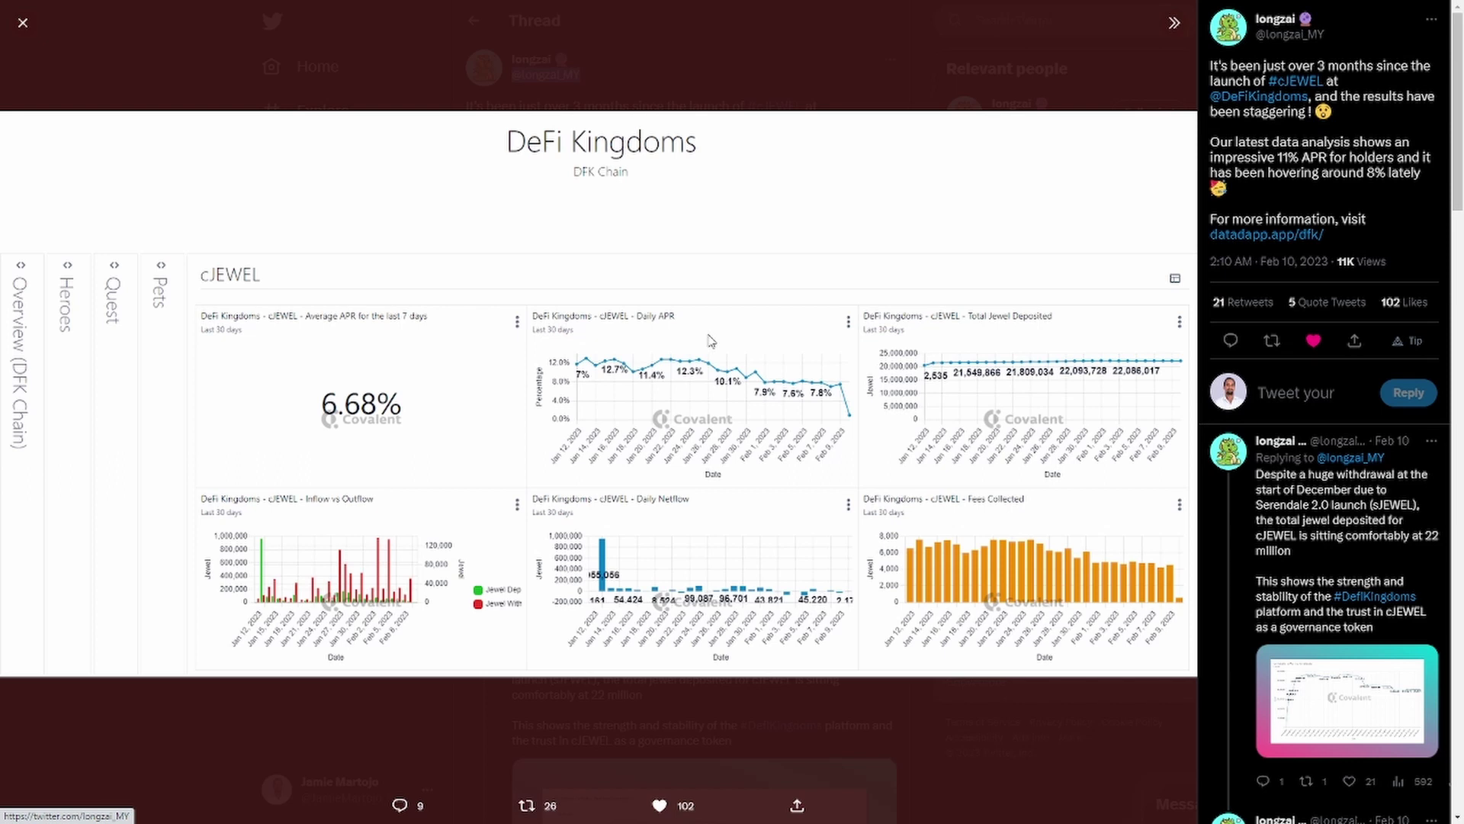
{"action": "left_click", "coordinate": [951, 723]}
{"action": "scroll", "coordinate": [581, 330], "scroll_direction": "down", "scroll_amount": 1}
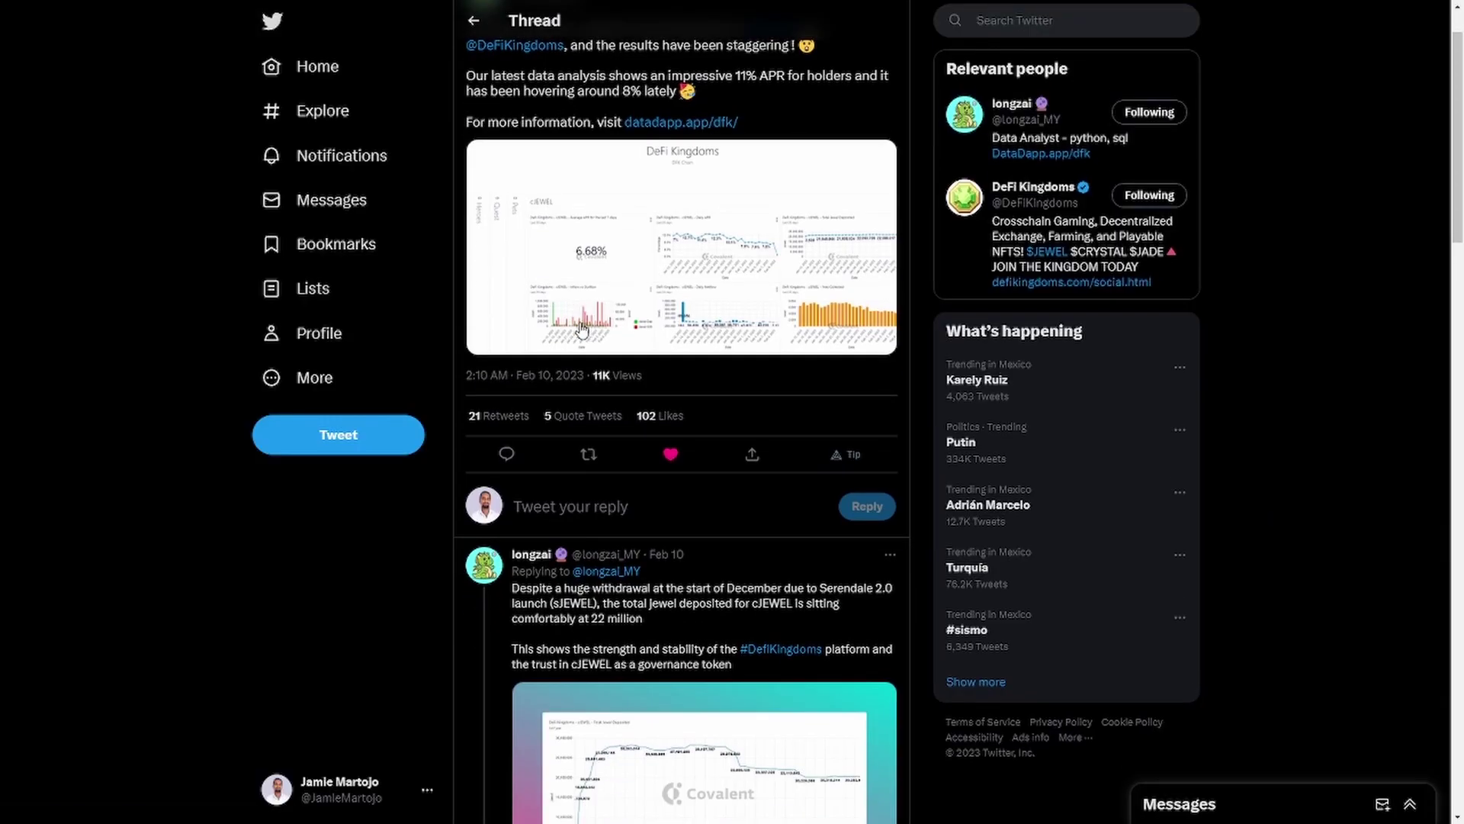
{"action": "scroll", "coordinate": [581, 329], "scroll_direction": "up", "scroll_amount": 1}
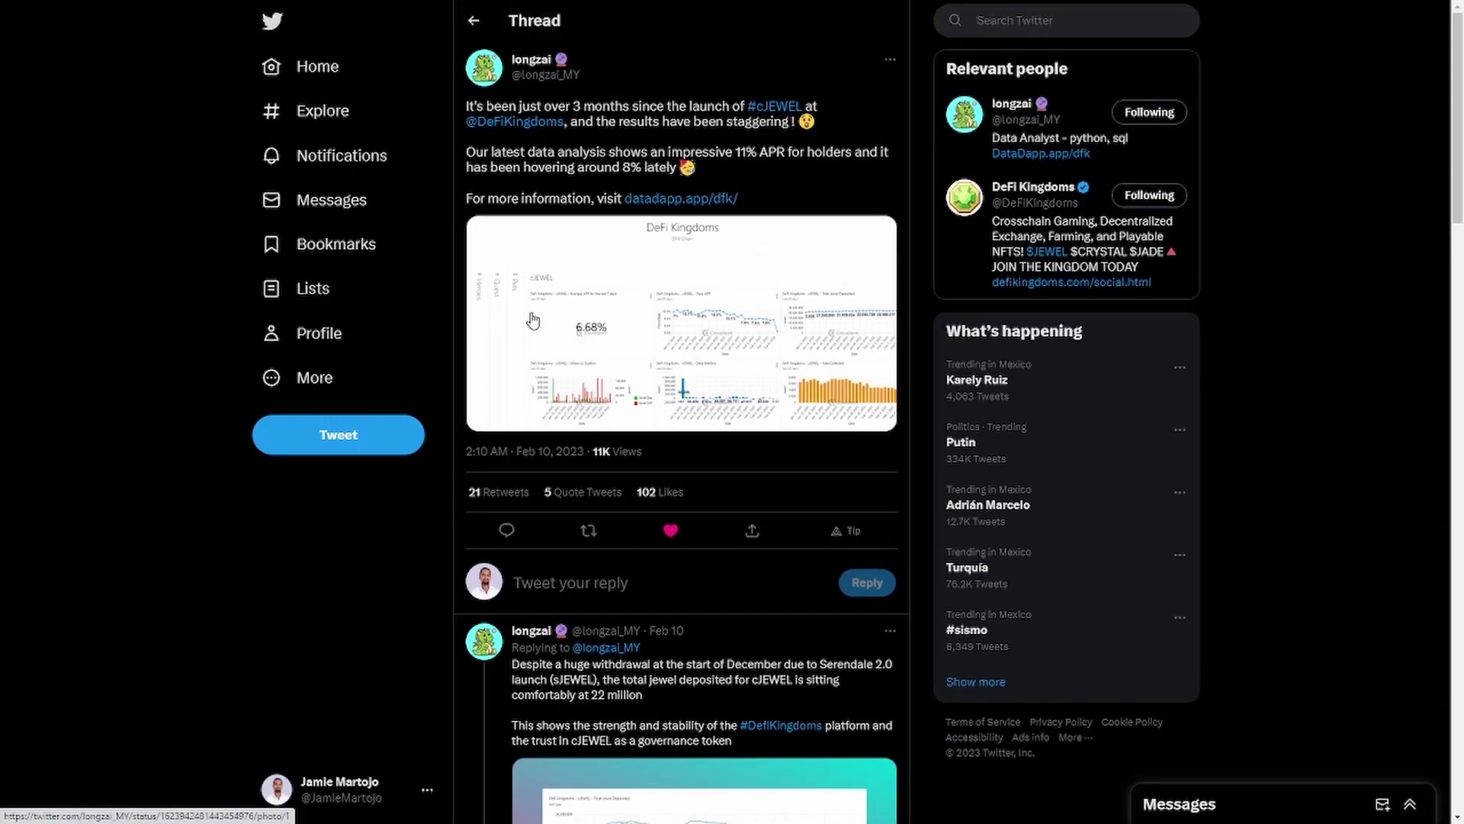
{"action": "left_click", "coordinate": [327, 347]}
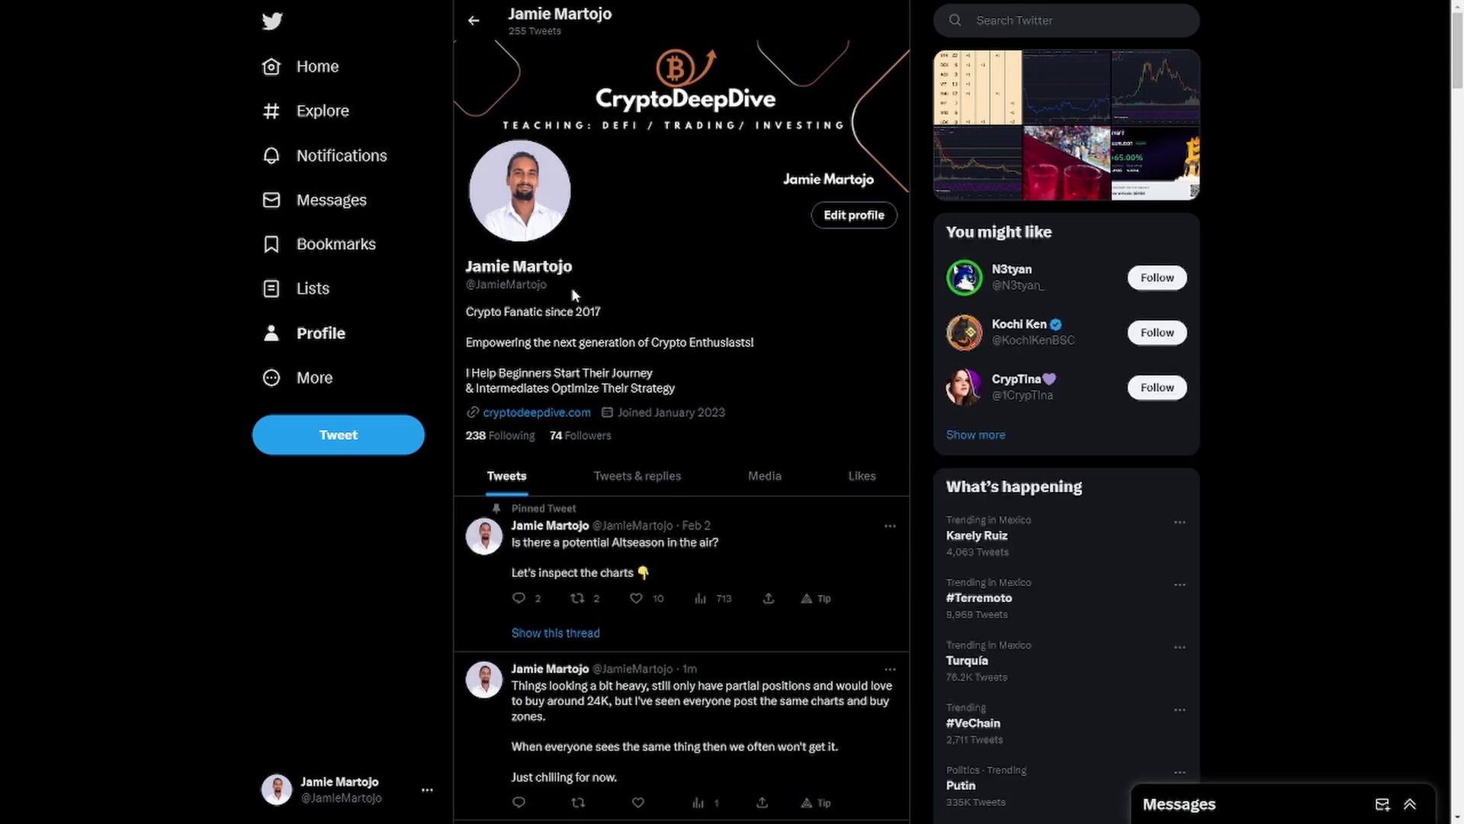
{"action": "left_click_drag", "start_coordinate": [559, 282], "coordinate": [476, 284]}
{"action": "left_click", "coordinate": [578, 311]}
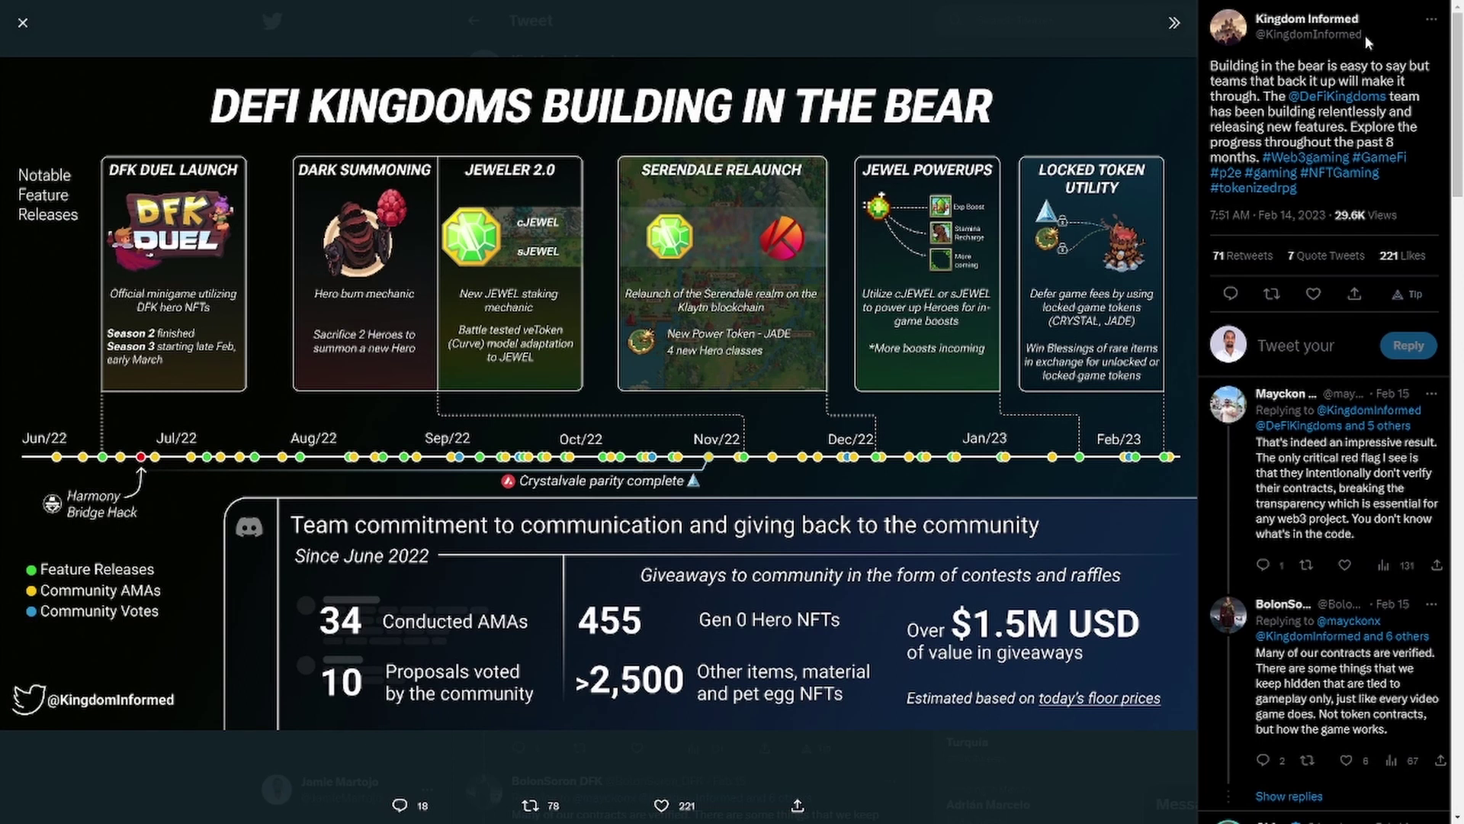
Step: Highlight the author's handle on the Kingdom Informed 'Building in the Bear' post
{"action": "left_click_drag", "start_coordinate": [1365, 35], "coordinate": [1256, 35]}
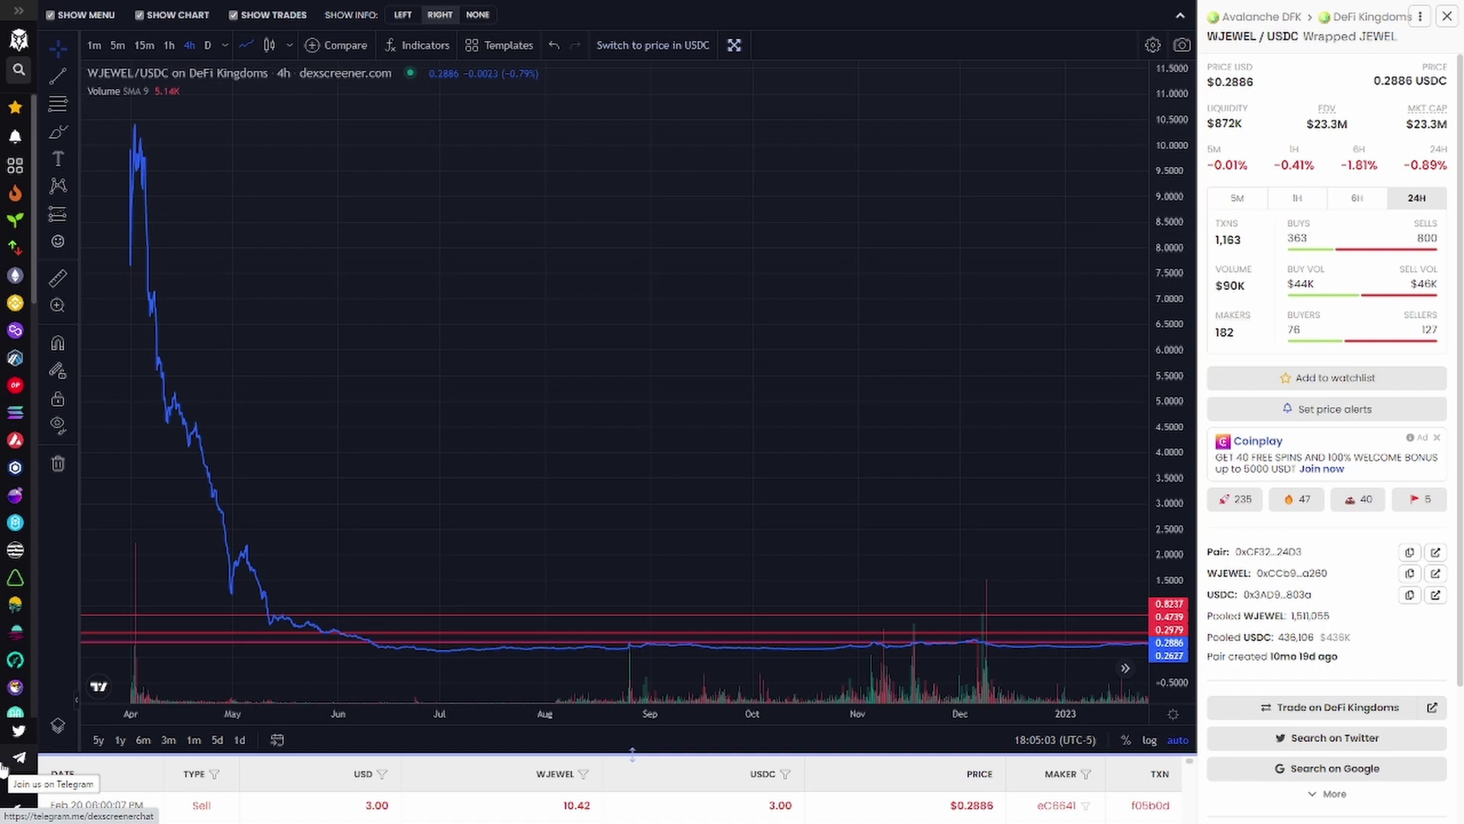
Step: Measure JEWEL's crash from its April peak and its rally from the January low
{"action": "left_click", "coordinate": [170, 124], "text": "shift"}
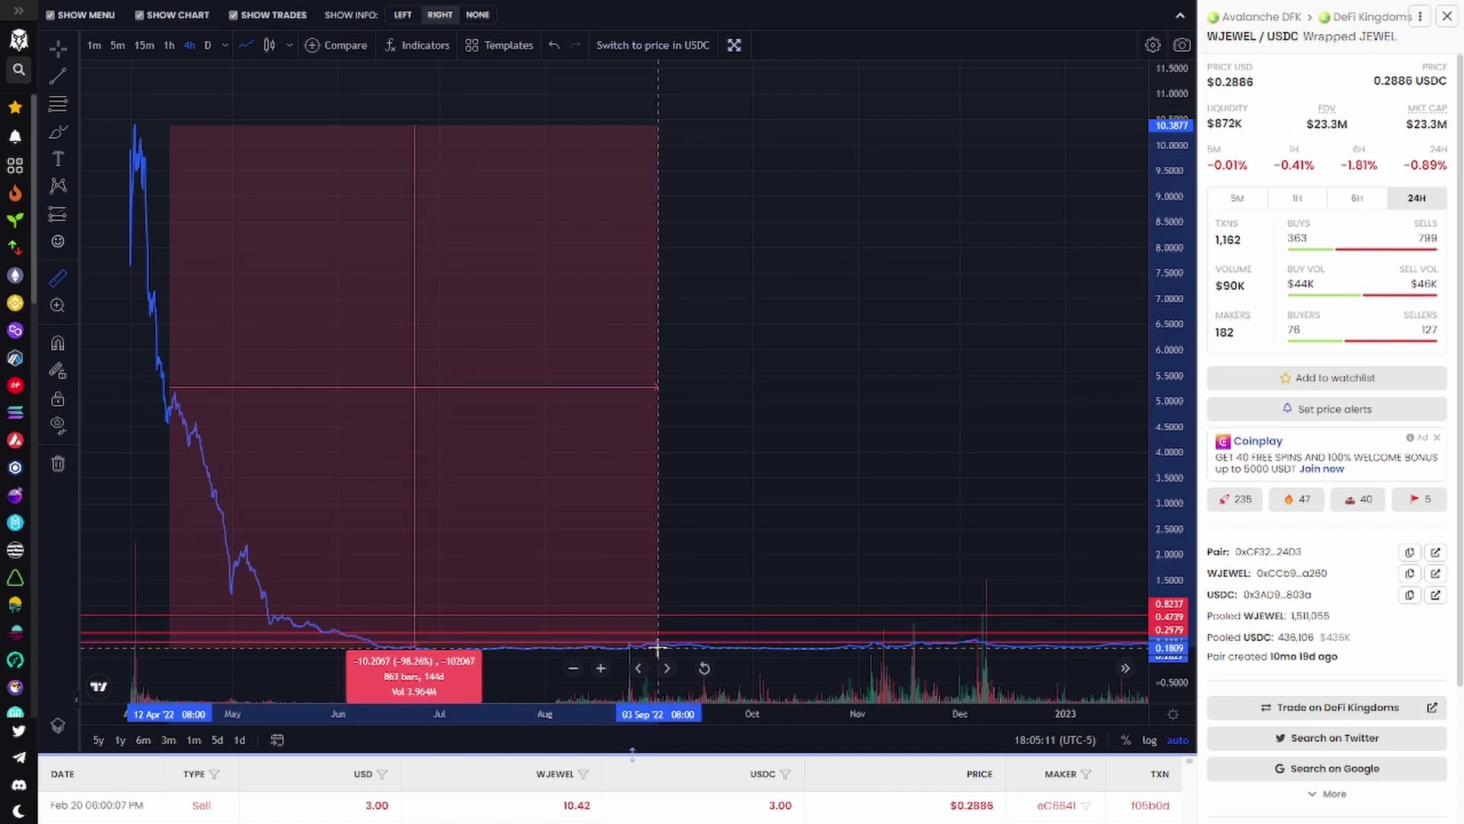
{"action": "left_click", "coordinate": [572, 458]}
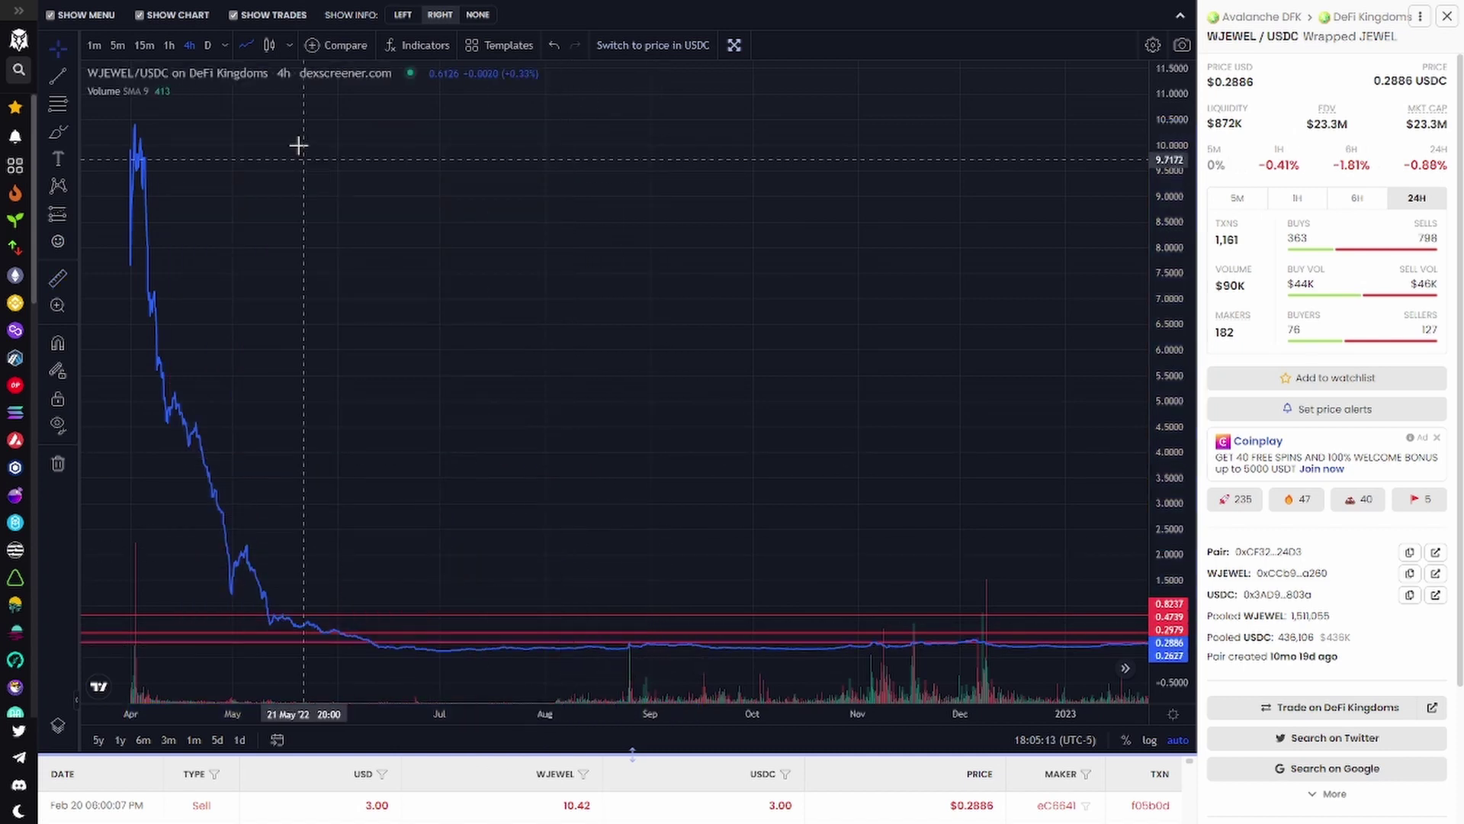
{"action": "scroll", "coordinate": [452, 275], "scroll_direction": "up", "scroll_amount": 3}
{"action": "scroll", "coordinate": [452, 274], "scroll_direction": "up", "scroll_amount": 2}
{"action": "left_click_drag", "start_coordinate": [441, 278], "coordinate": [392, 343]}
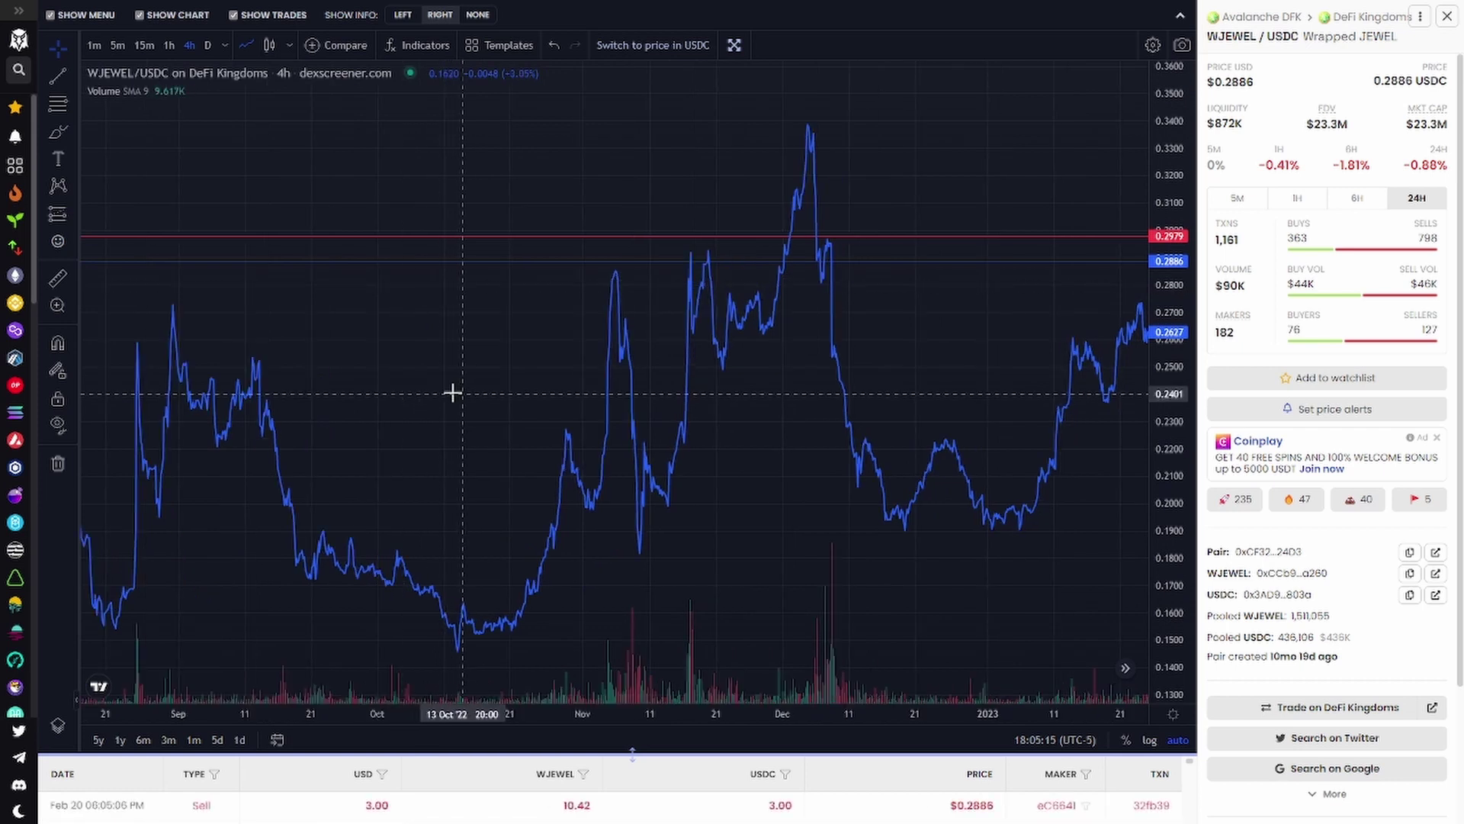
{"action": "left_click_drag", "start_coordinate": [451, 392], "coordinate": [177, 389]}
{"action": "scroll", "coordinate": [671, 458], "scroll_direction": "down", "scroll_amount": 2}
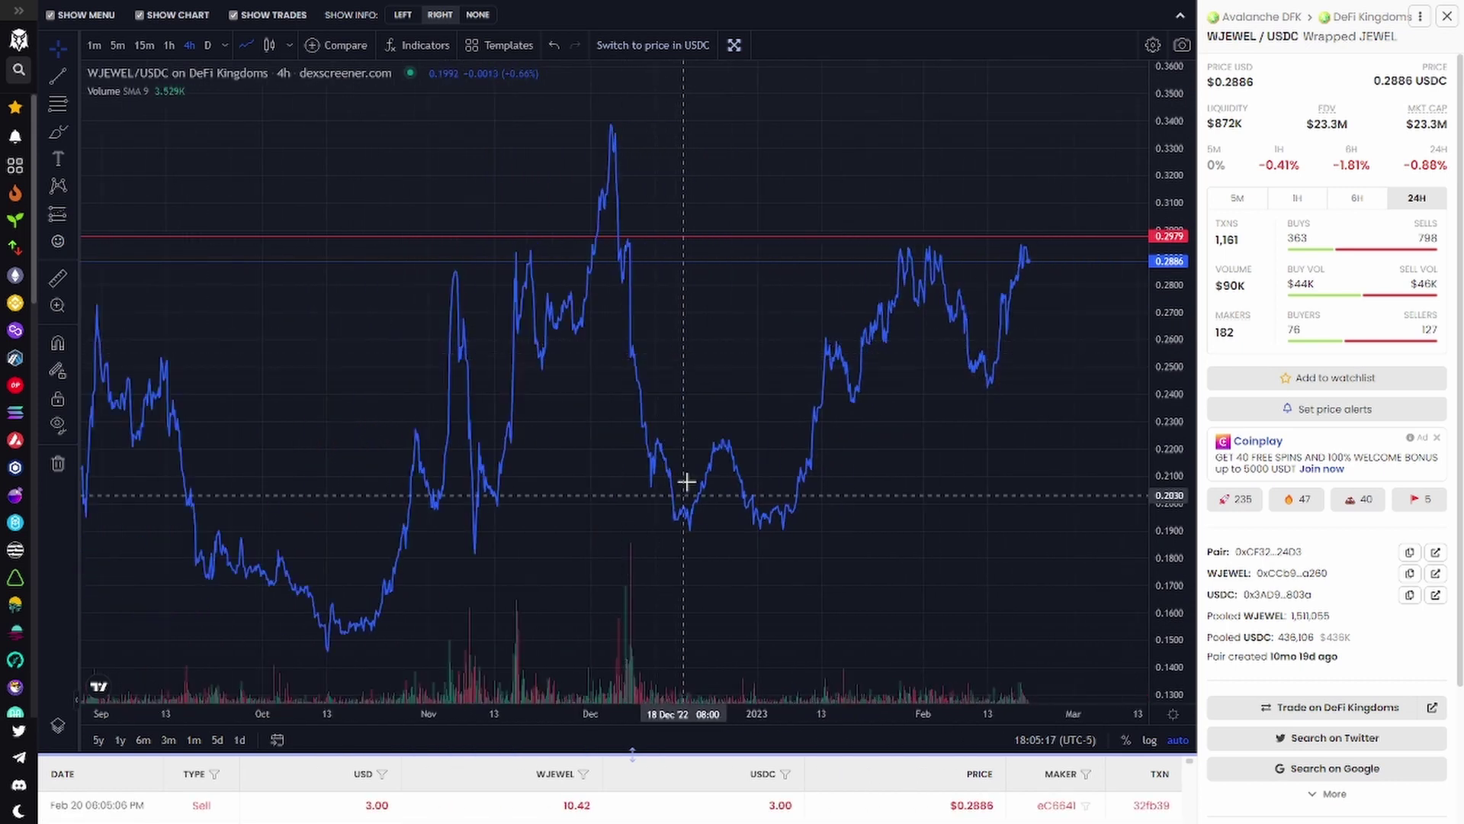
{"action": "scroll", "coordinate": [912, 215], "scroll_direction": "down", "scroll_amount": 2}
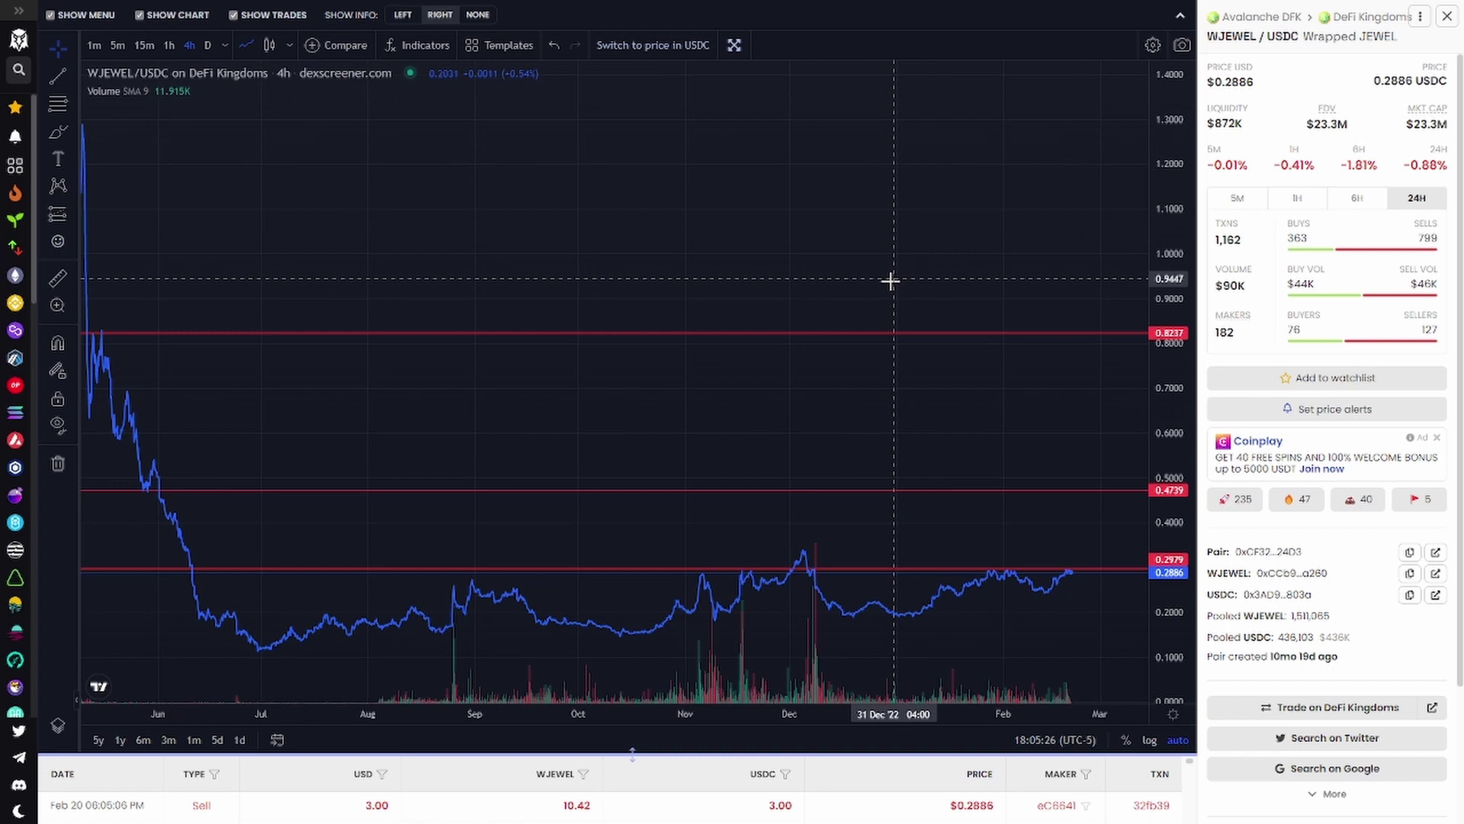
{"action": "left_click_drag", "start_coordinate": [912, 255], "coordinate": [903, 257]}
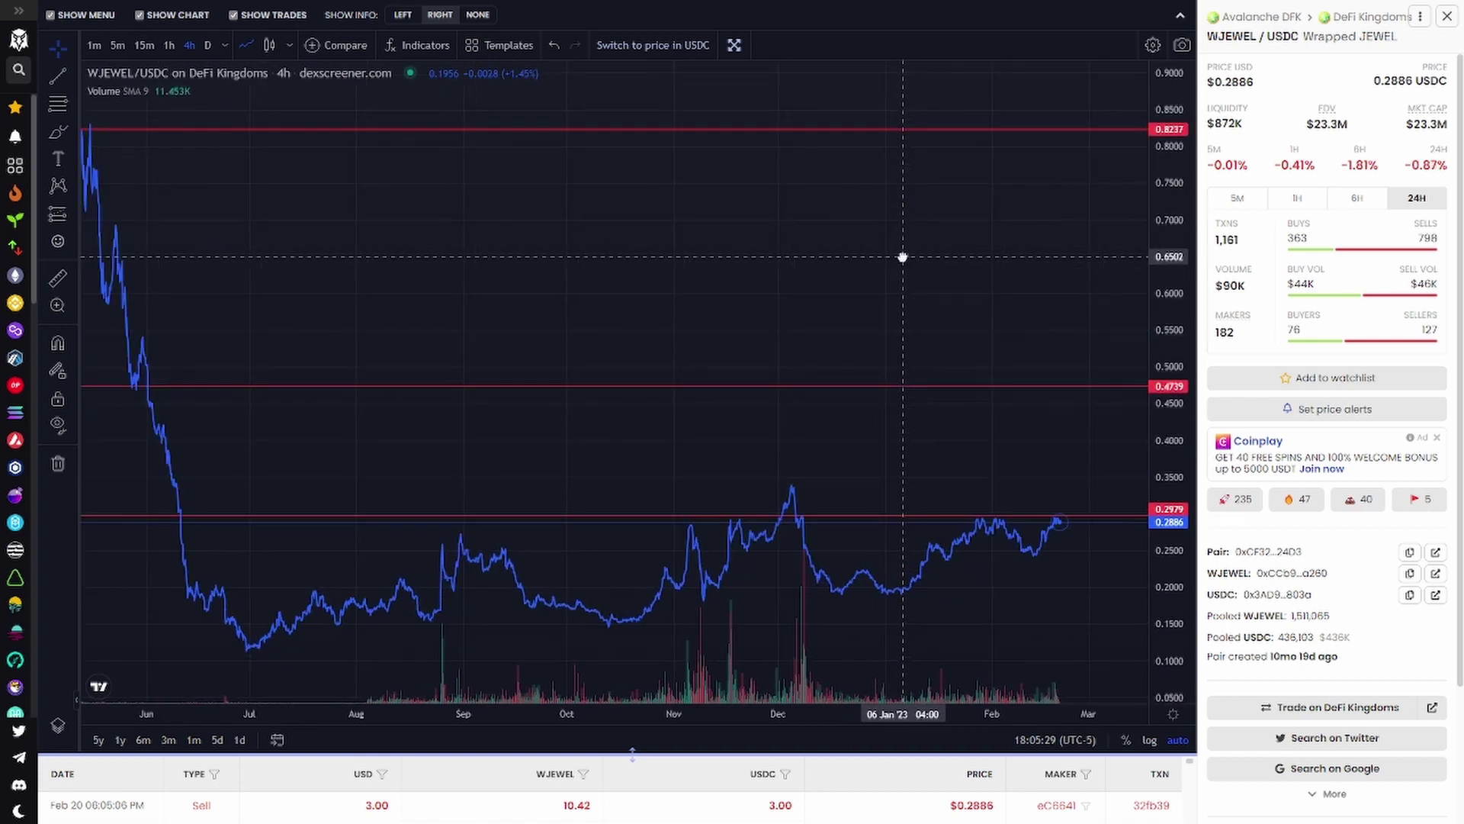
{"action": "left_click", "coordinate": [892, 594], "text": "shift"}
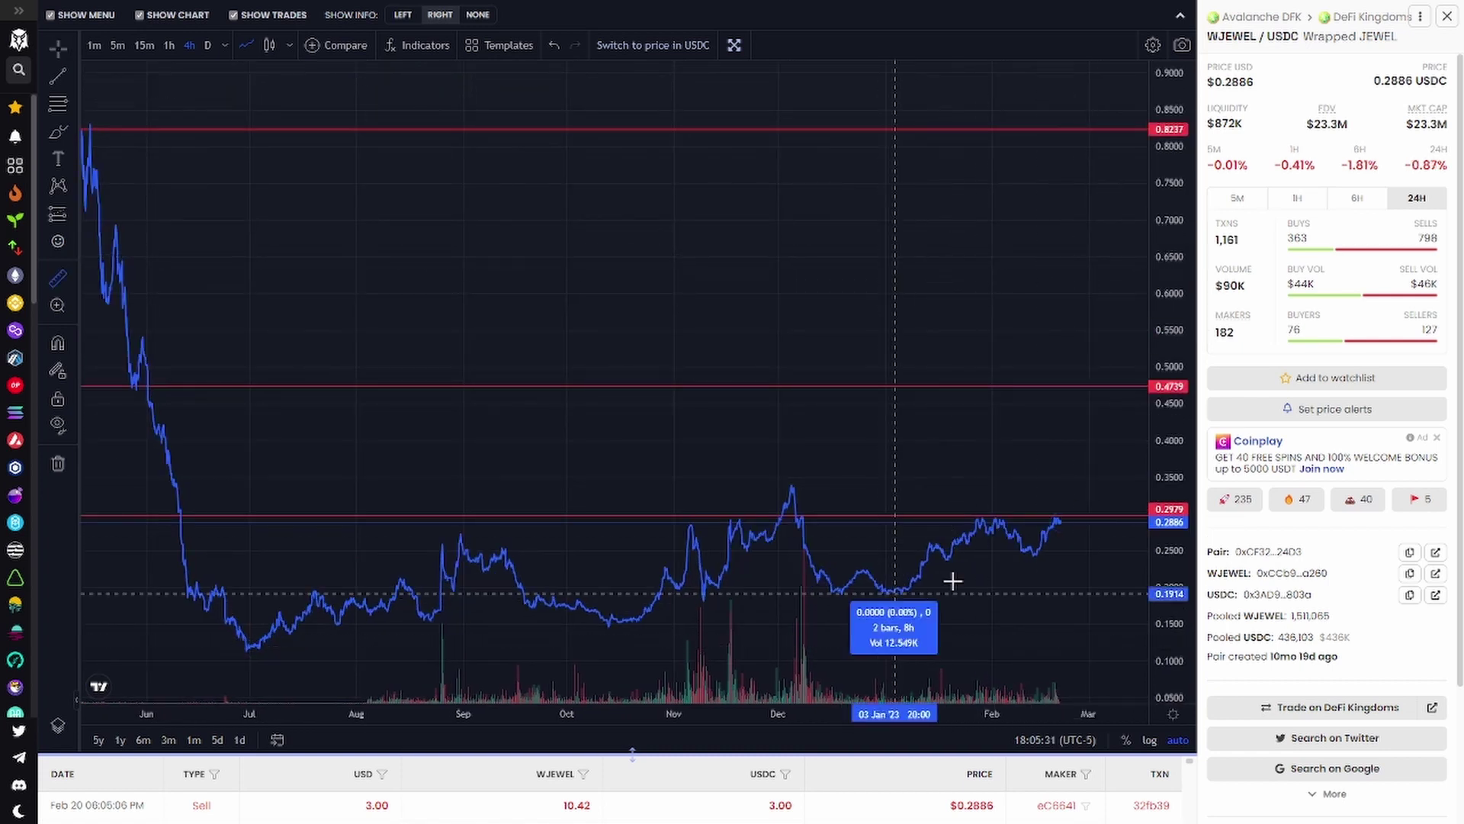
{"action": "left_click", "coordinate": [988, 523]}
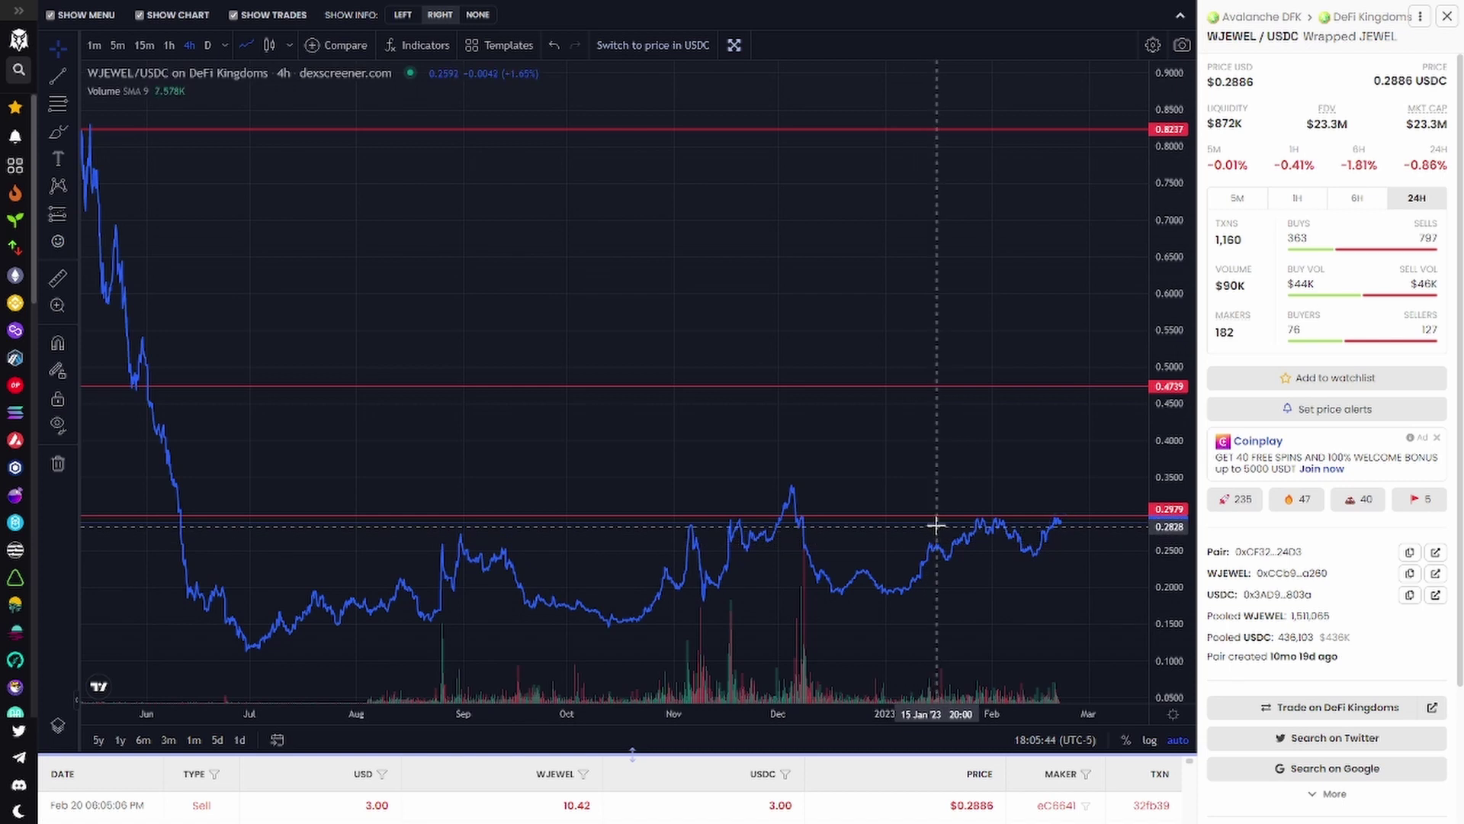
Step: Measure JEWEL's possible upside from 0.2979 to 0.4739 and from current price to 0.8237
{"action": "scroll", "coordinate": [877, 434], "scroll_direction": "down", "scroll_amount": 3}
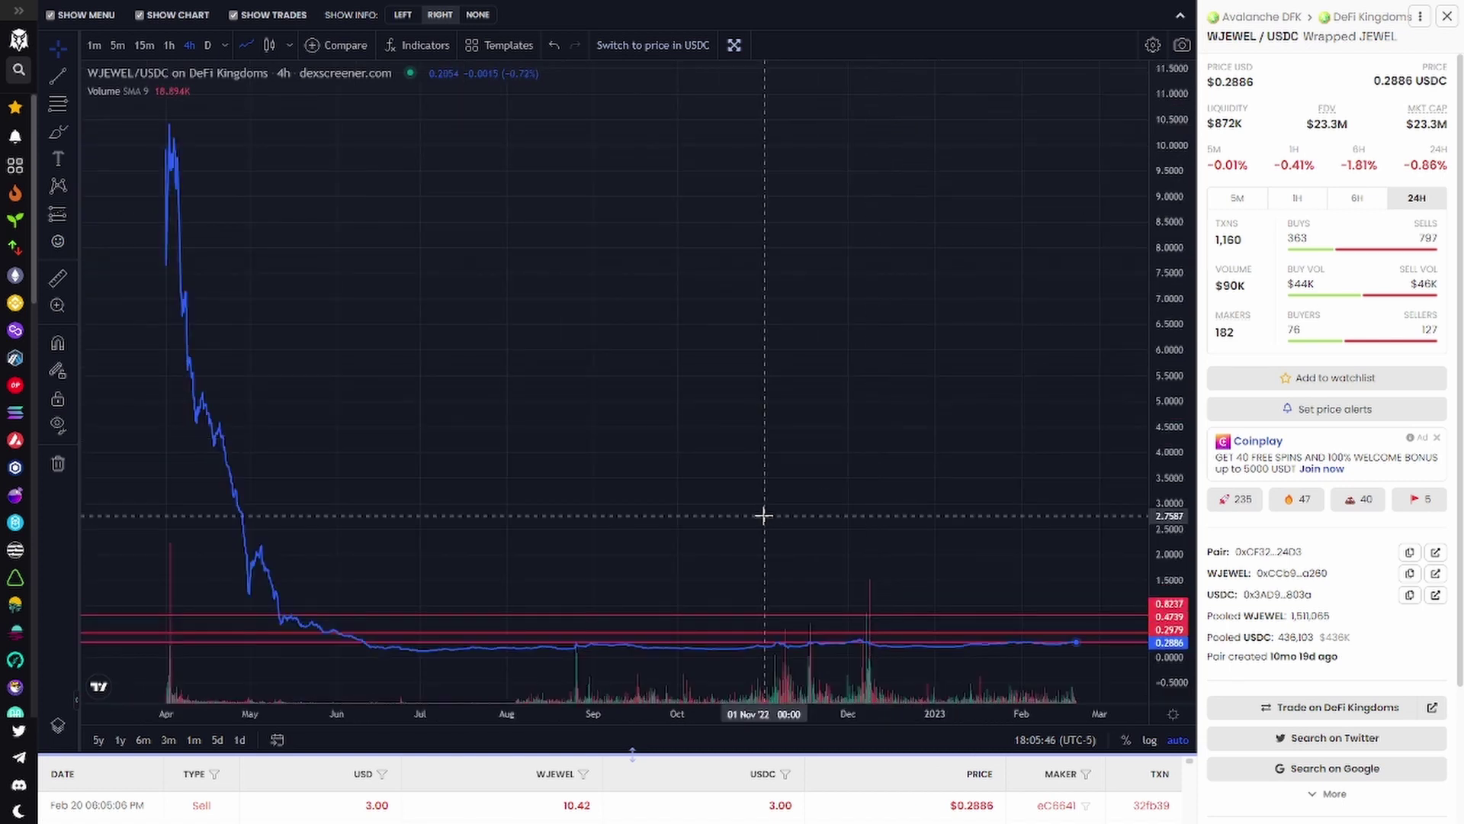
{"action": "scroll", "coordinate": [690, 509], "scroll_direction": "up", "scroll_amount": 2}
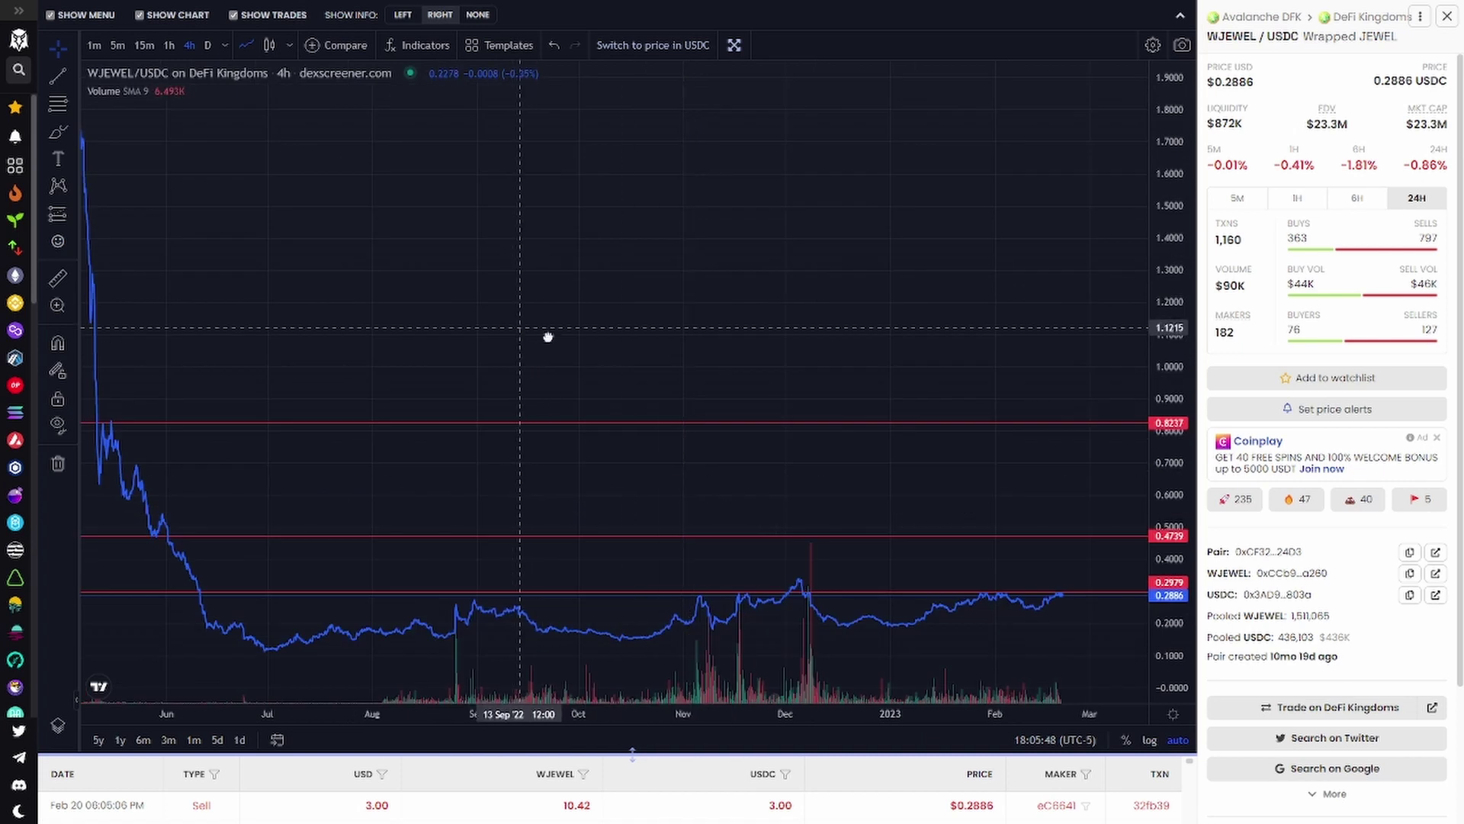
{"action": "left_click_drag", "start_coordinate": [546, 337], "coordinate": [654, 356]}
{"action": "scroll", "coordinate": [654, 355], "scroll_direction": "up", "scroll_amount": 3}
{"action": "left_click_drag", "start_coordinate": [715, 238], "coordinate": [599, 254]}
{"action": "scroll", "coordinate": [648, 288], "scroll_direction": "down", "scroll_amount": 2}
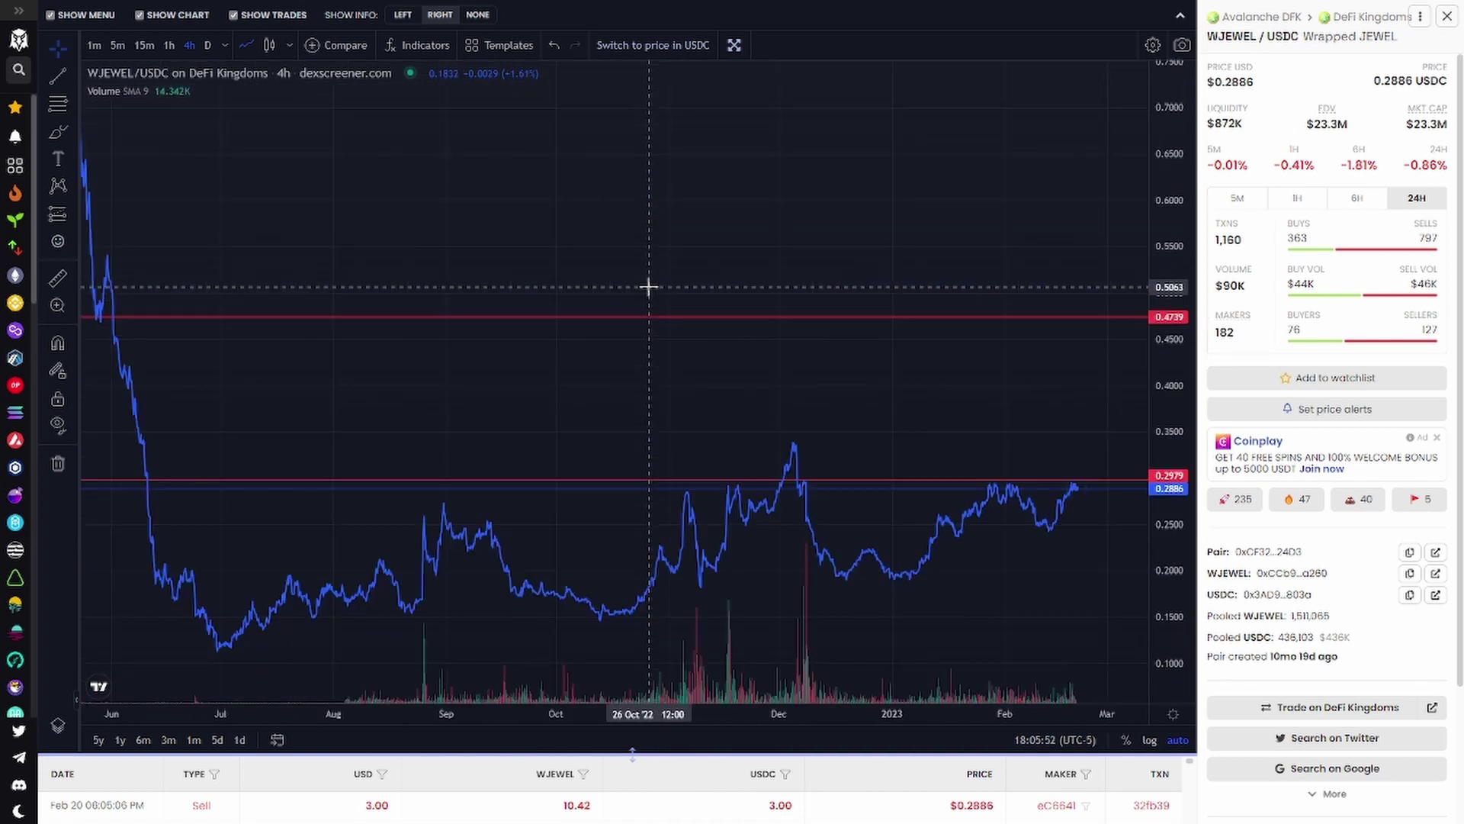
{"action": "left_click", "coordinate": [1055, 481]}
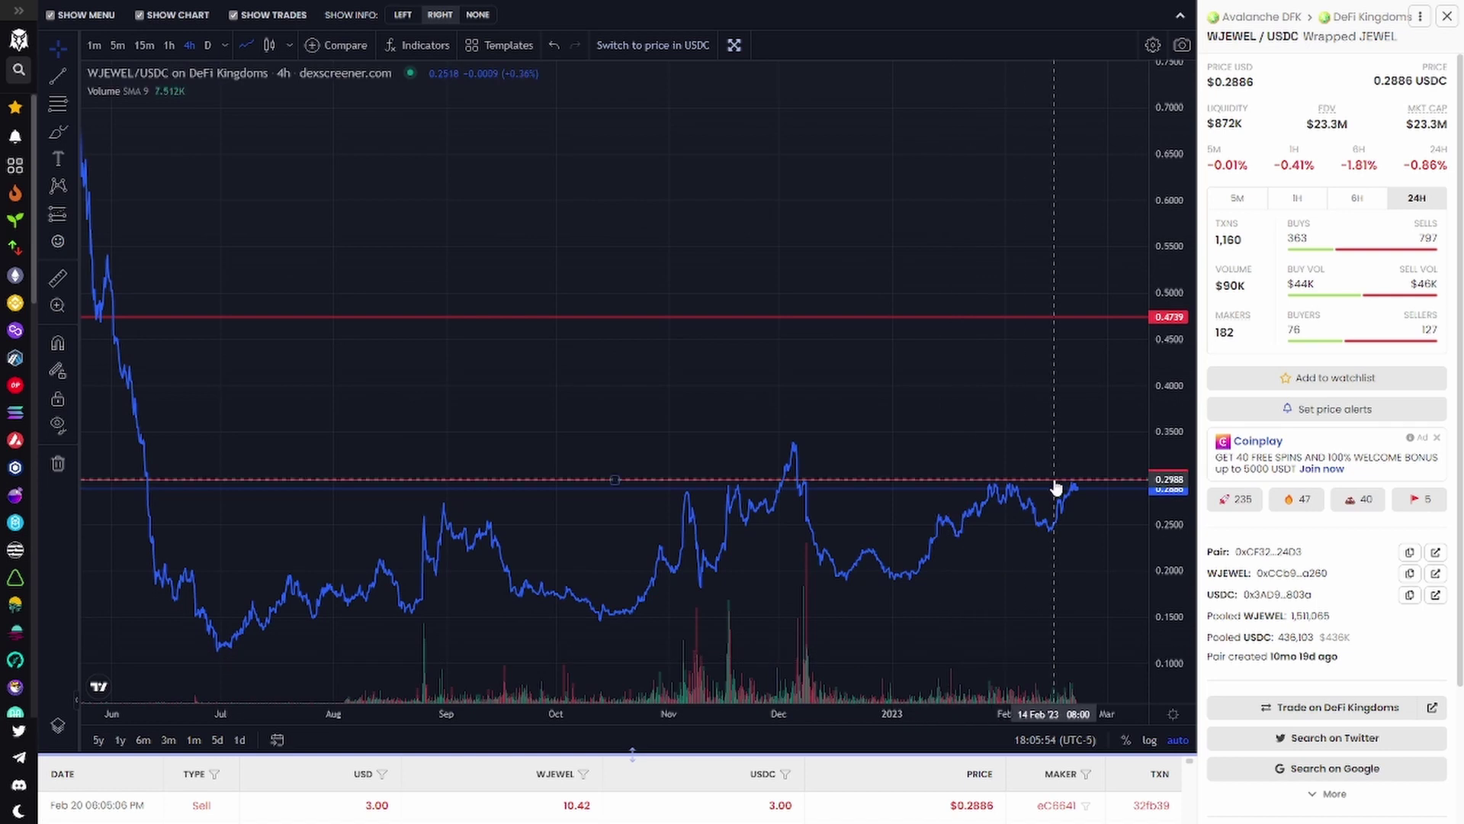
{"action": "left_click", "coordinate": [1054, 483], "text": "shift"}
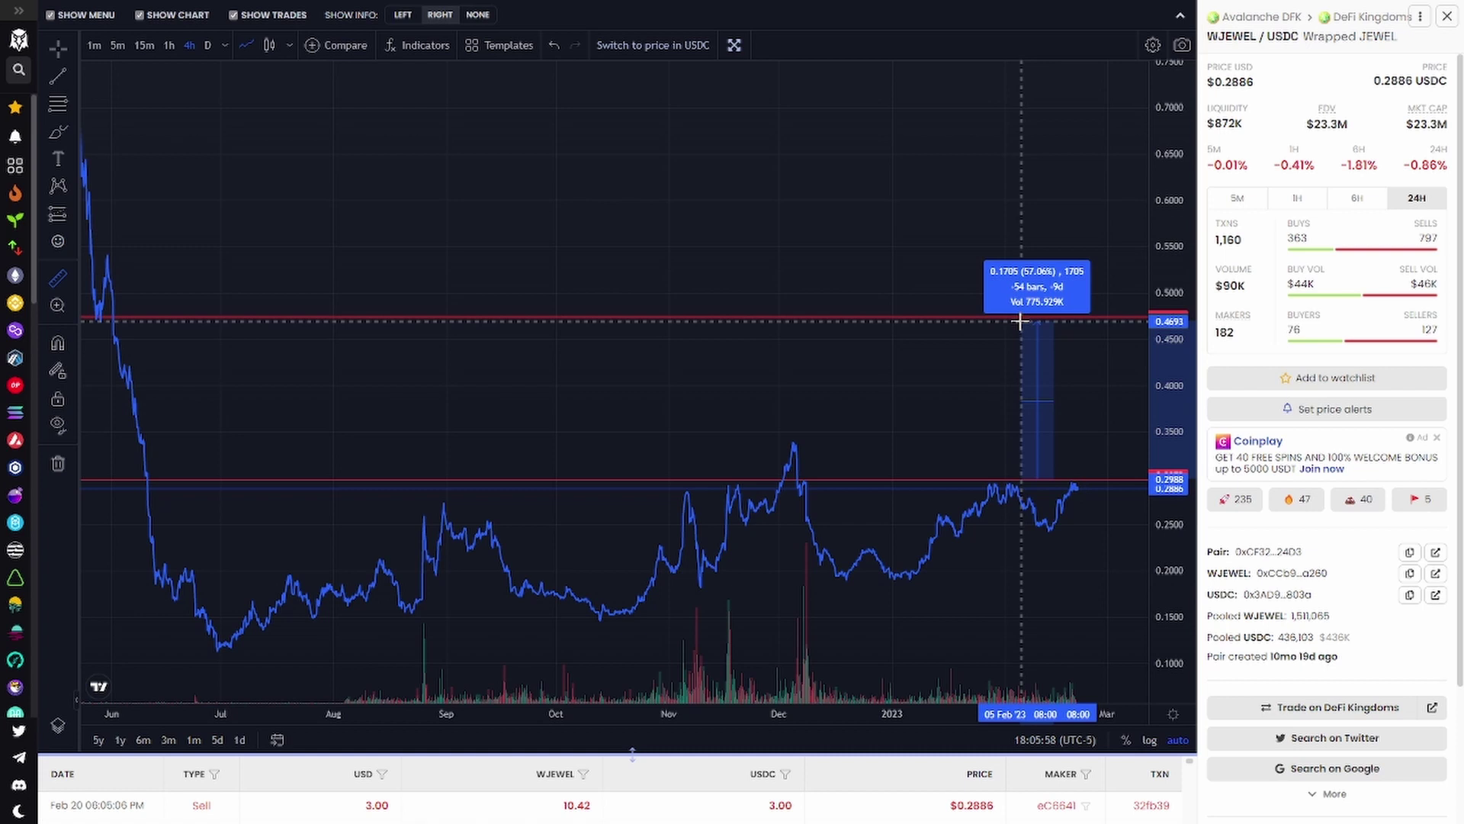
{"action": "scroll", "coordinate": [1007, 312], "scroll_direction": "down", "scroll_amount": 2}
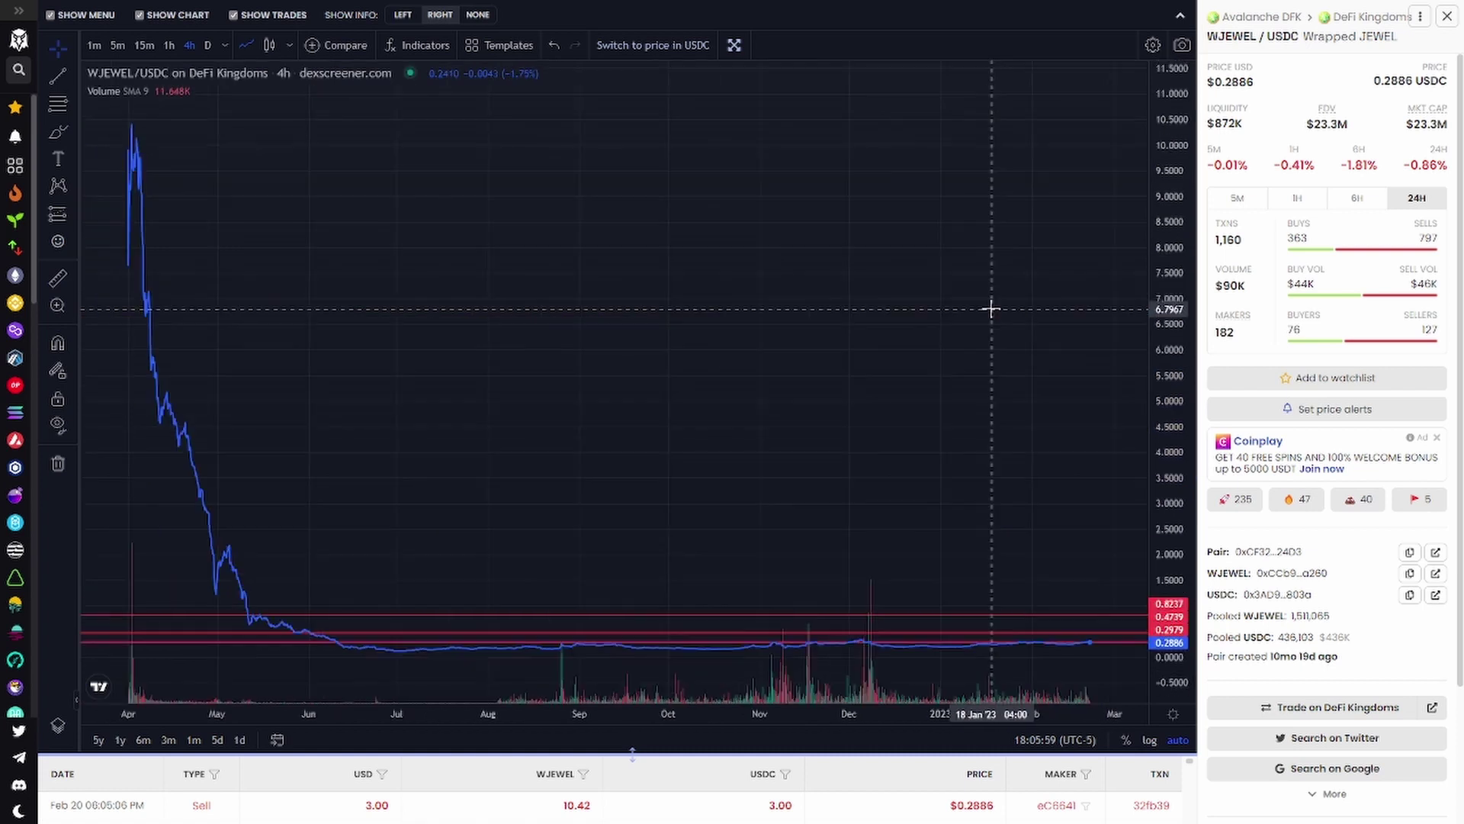
{"action": "left_click", "coordinate": [1029, 633], "text": "shift"}
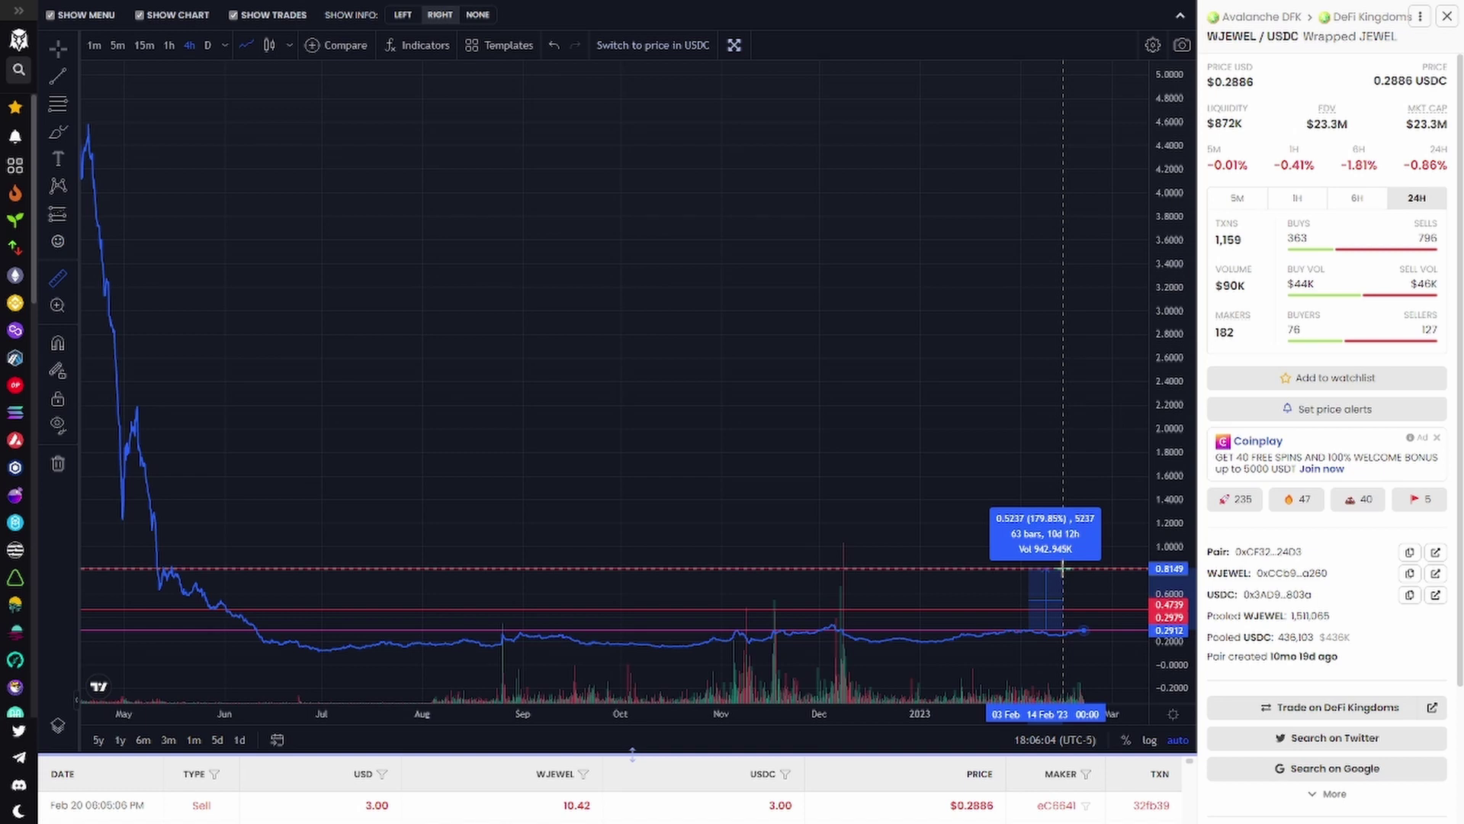
{"action": "key", "text": "Escape"}
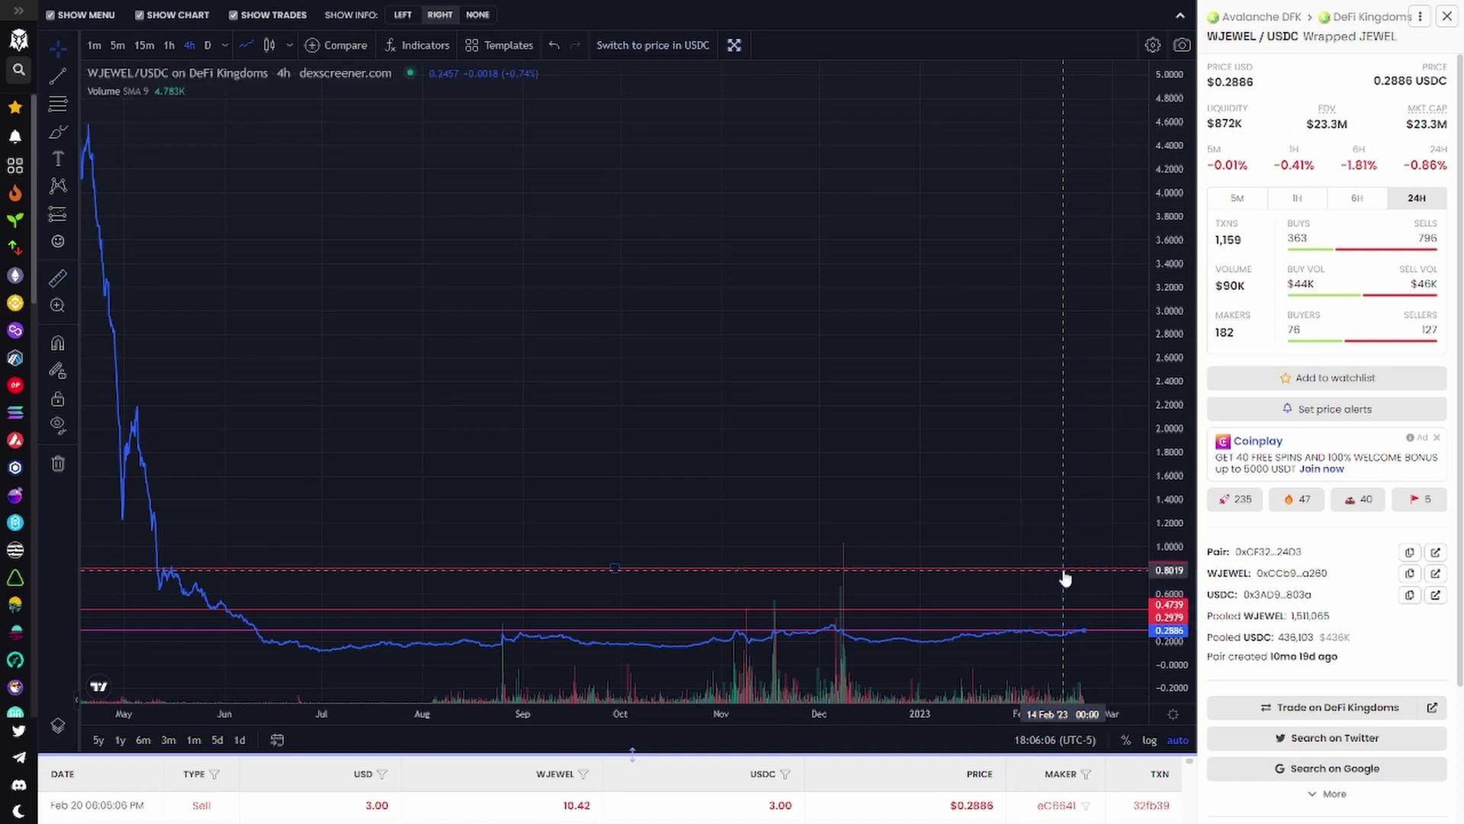
{"action": "scroll", "coordinate": [1065, 579], "scroll_direction": "up", "scroll_amount": 2}
{"action": "scroll", "coordinate": [944, 262], "scroll_direction": "up", "scroll_amount": 3}
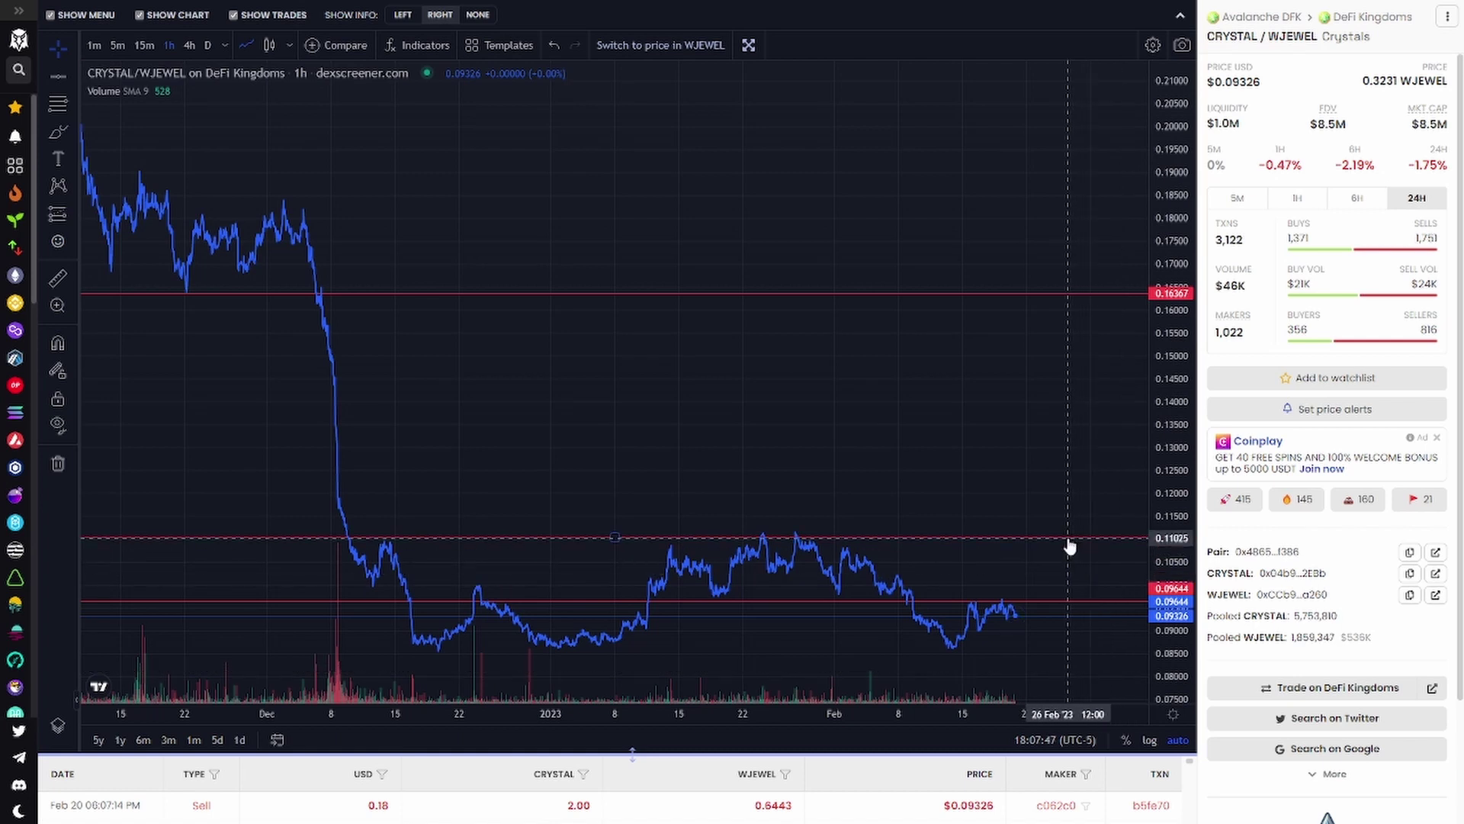
Step: Use the ruler to measure CRYSTAL's rise up to the 0.11 resistance line
{"action": "left_click", "coordinate": [1066, 537], "text": "shift"}
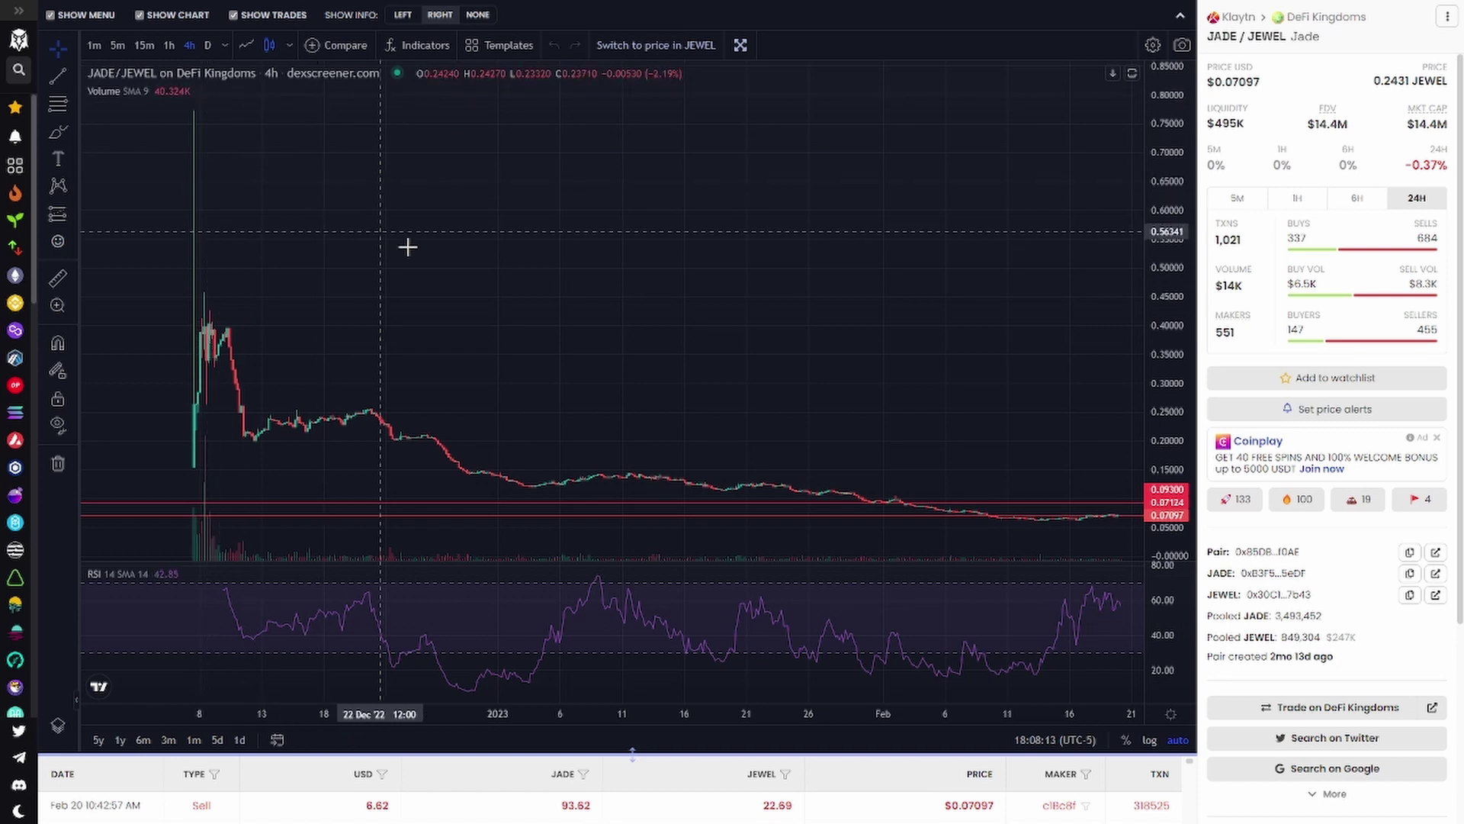
Step: Draw a horizontal level at 0.06264 on the JADE chart and measure a move up from 0.071
{"action": "scroll", "coordinate": [856, 458], "scroll_direction": "up", "scroll_amount": 5}
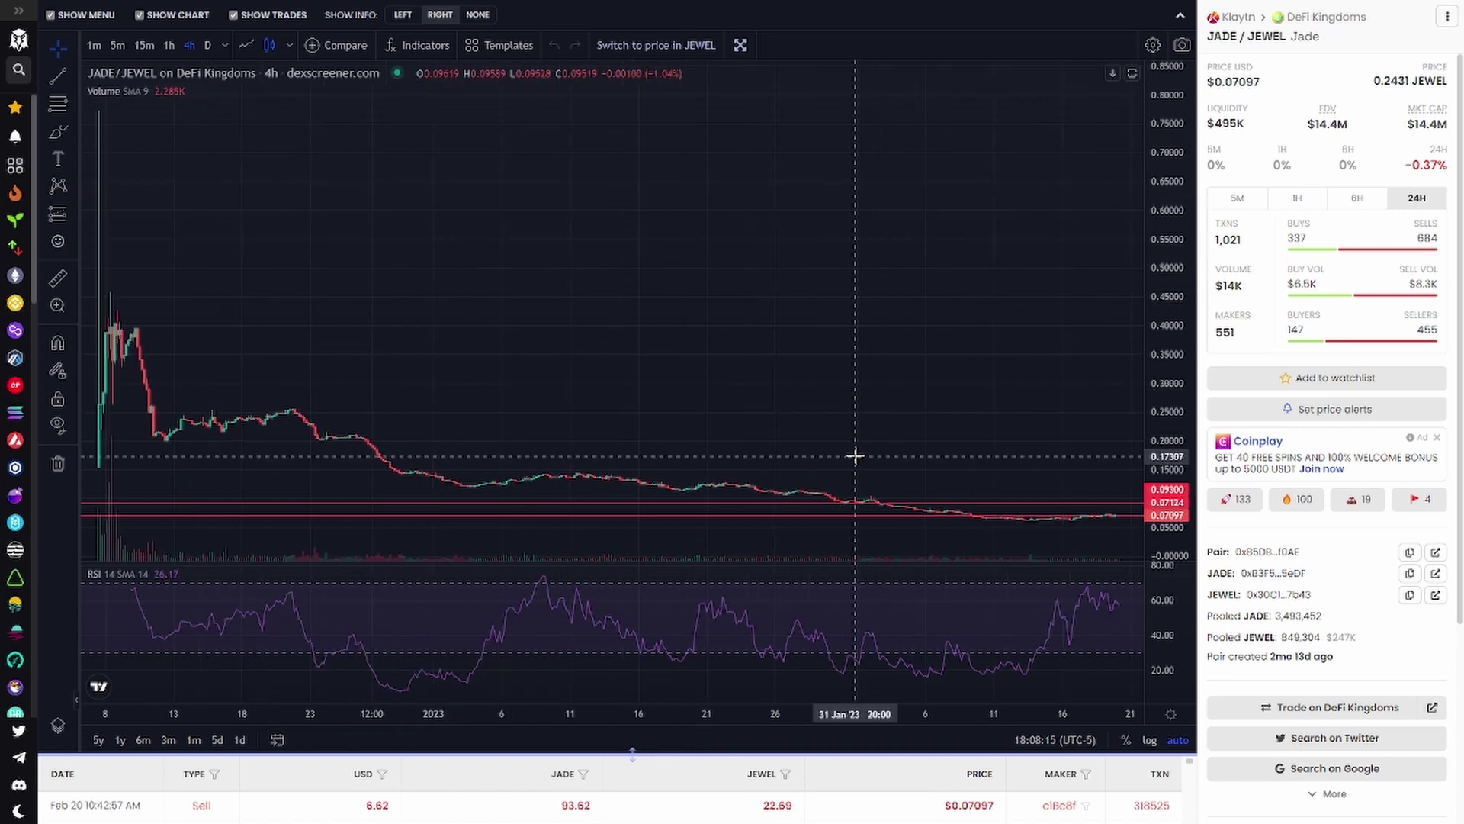
{"action": "scroll", "coordinate": [856, 457], "scroll_direction": "up", "scroll_amount": 3}
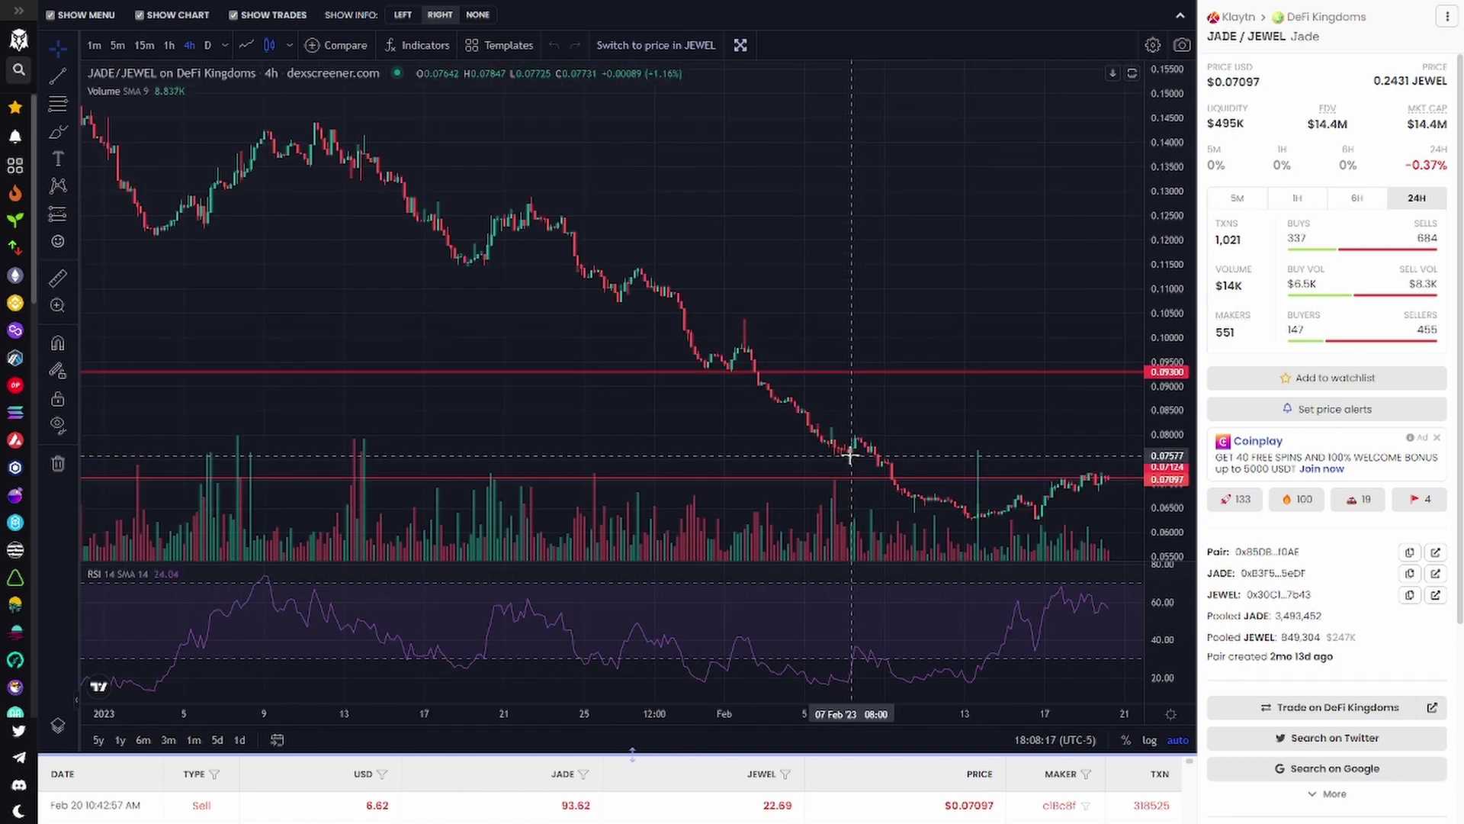
{"action": "left_click_drag", "start_coordinate": [900, 283], "coordinate": [769, 254]}
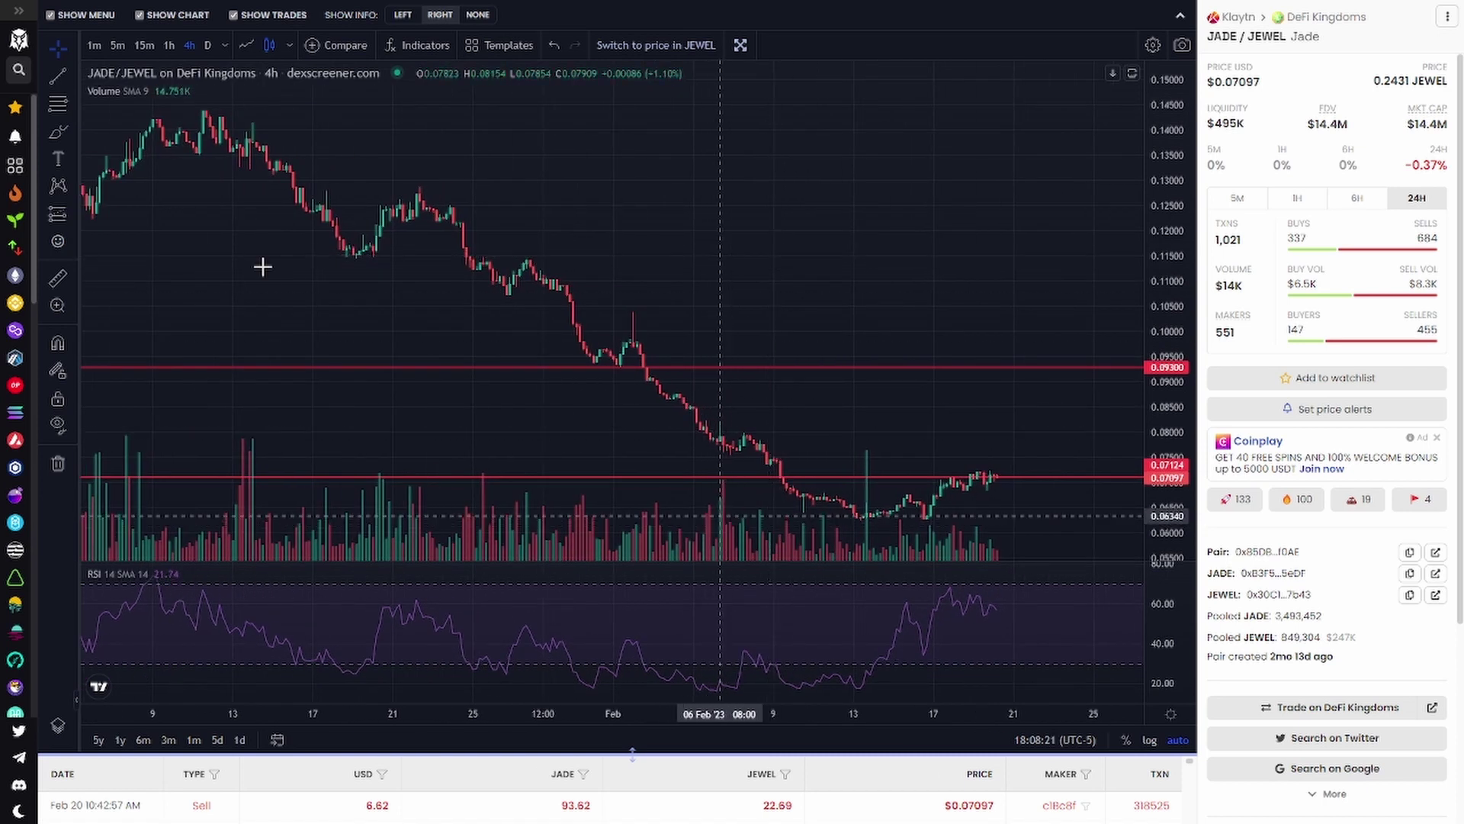
{"action": "left_click", "coordinate": [57, 82]}
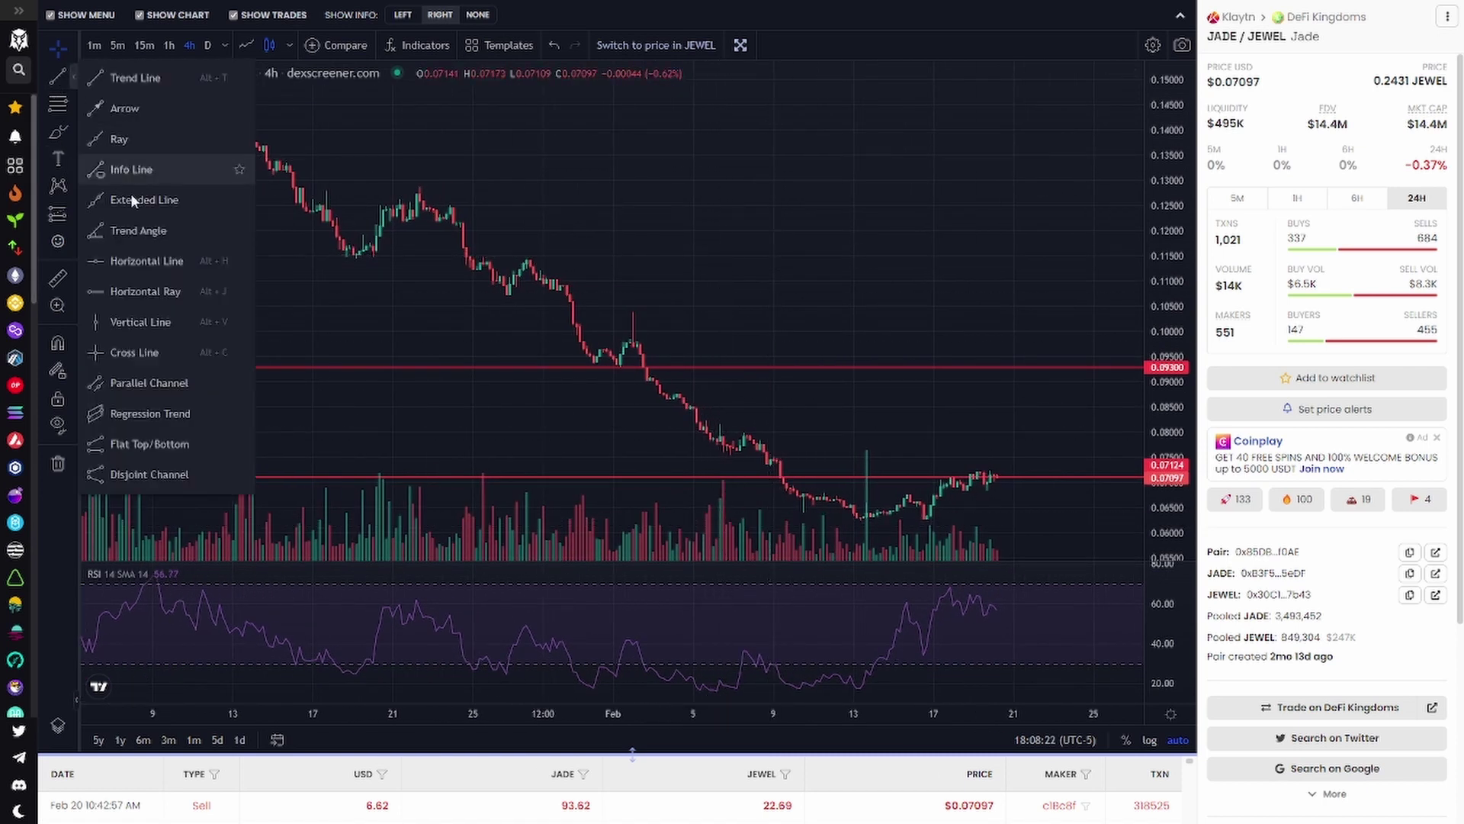
{"action": "left_click", "coordinate": [153, 258]}
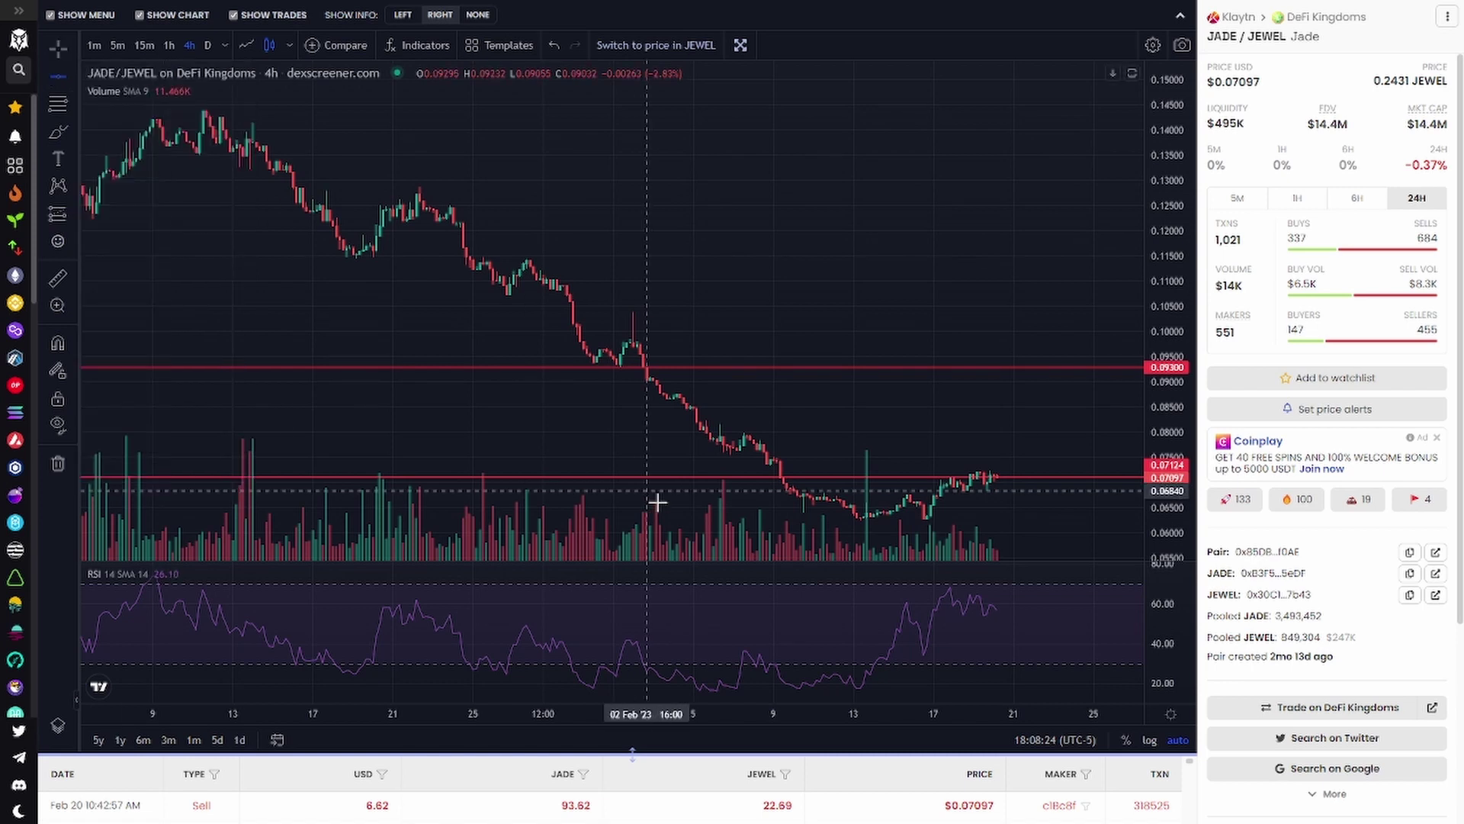
{"action": "left_click", "coordinate": [696, 520]}
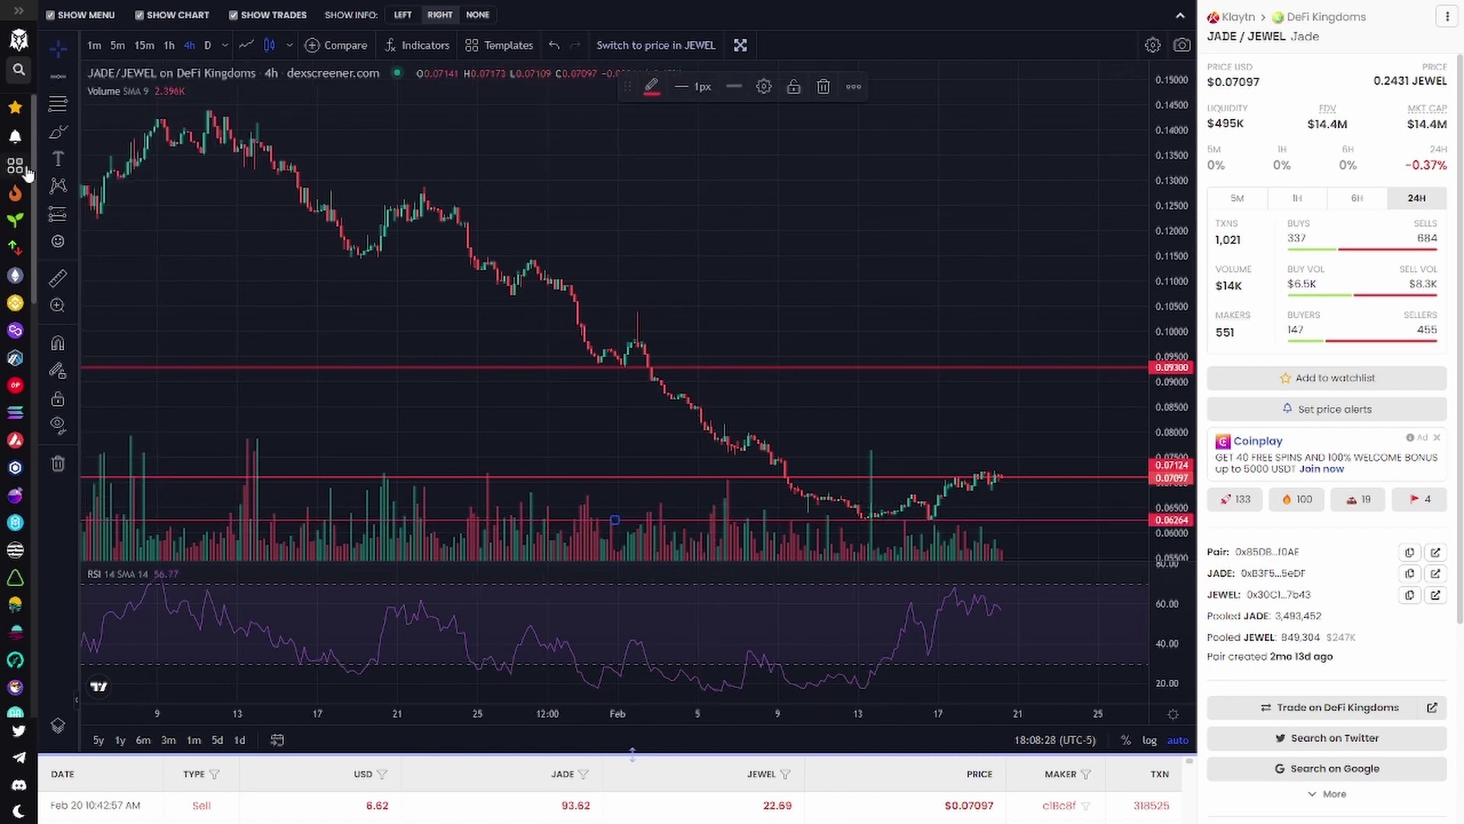
{"action": "left_click", "coordinate": [934, 478], "text": "shift"}
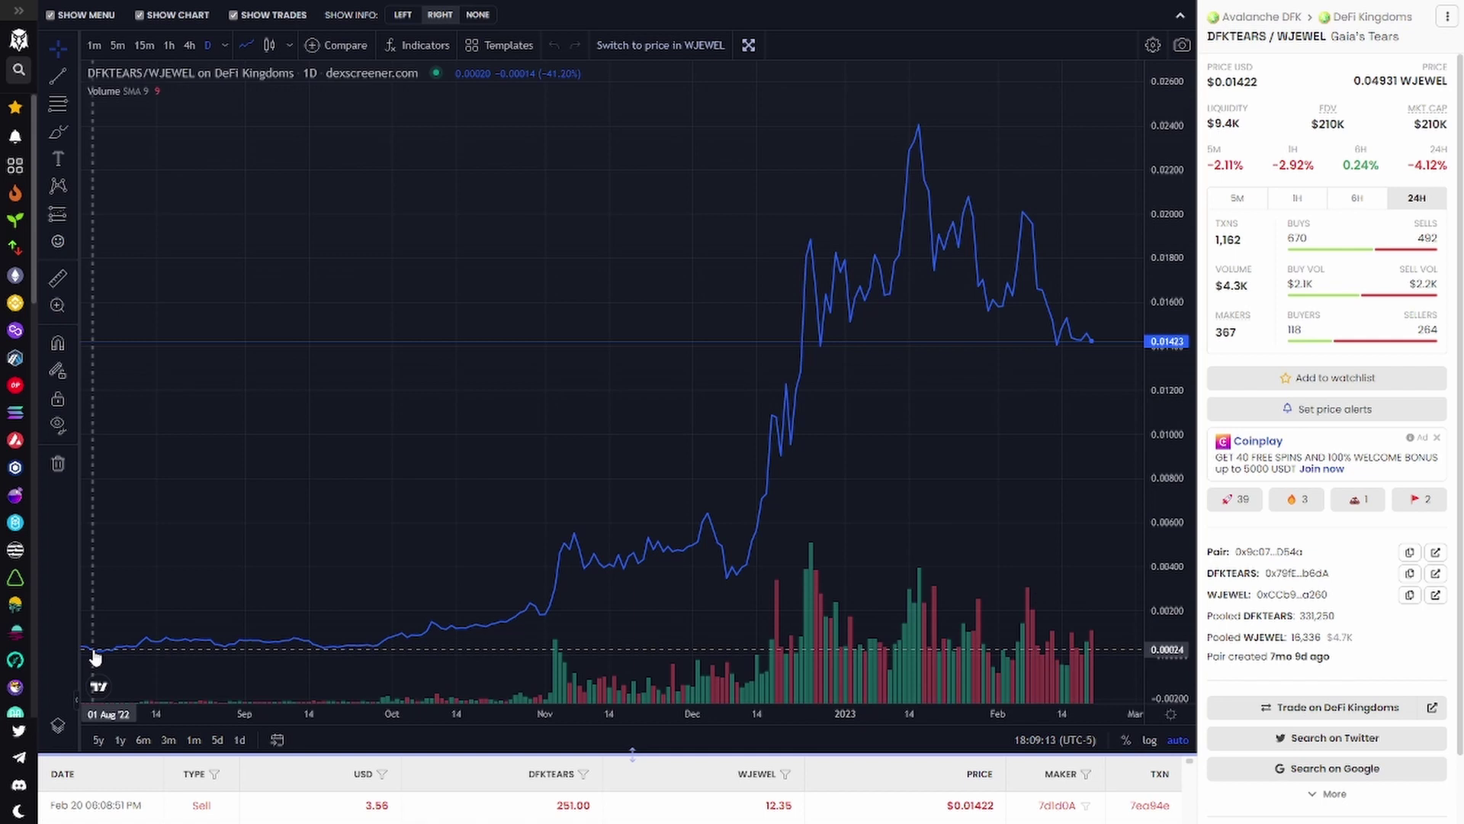
Step: Measure the TEARS rallies from the August '22 lows to the December and January peaks
{"action": "left_click", "coordinate": [93, 650], "text": "shift"}
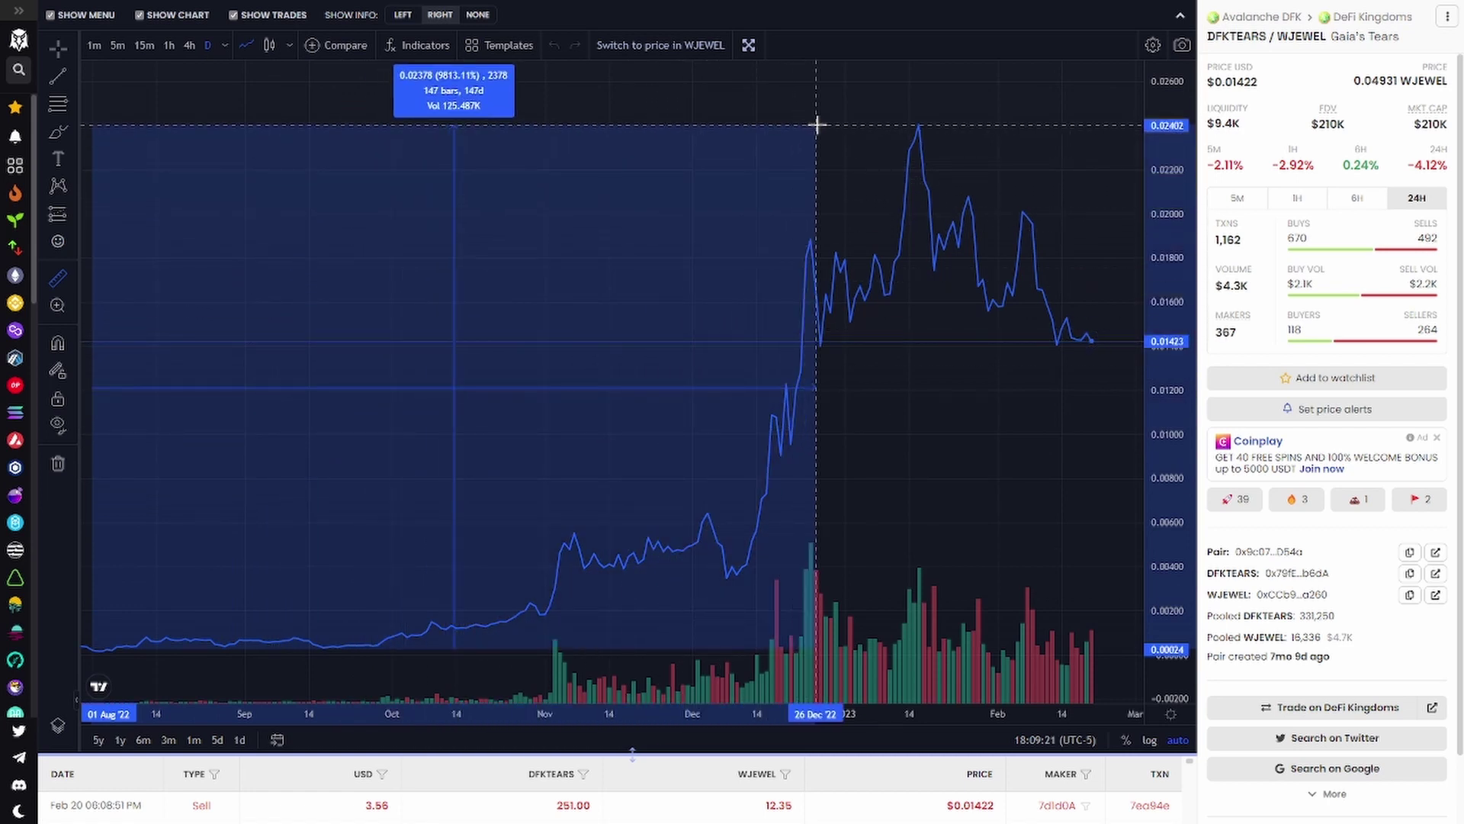
{"action": "left_click", "coordinate": [817, 125]}
{"action": "left_click", "coordinate": [671, 450]}
{"action": "scroll", "coordinate": [671, 450], "scroll_direction": "down", "scroll_amount": 3}
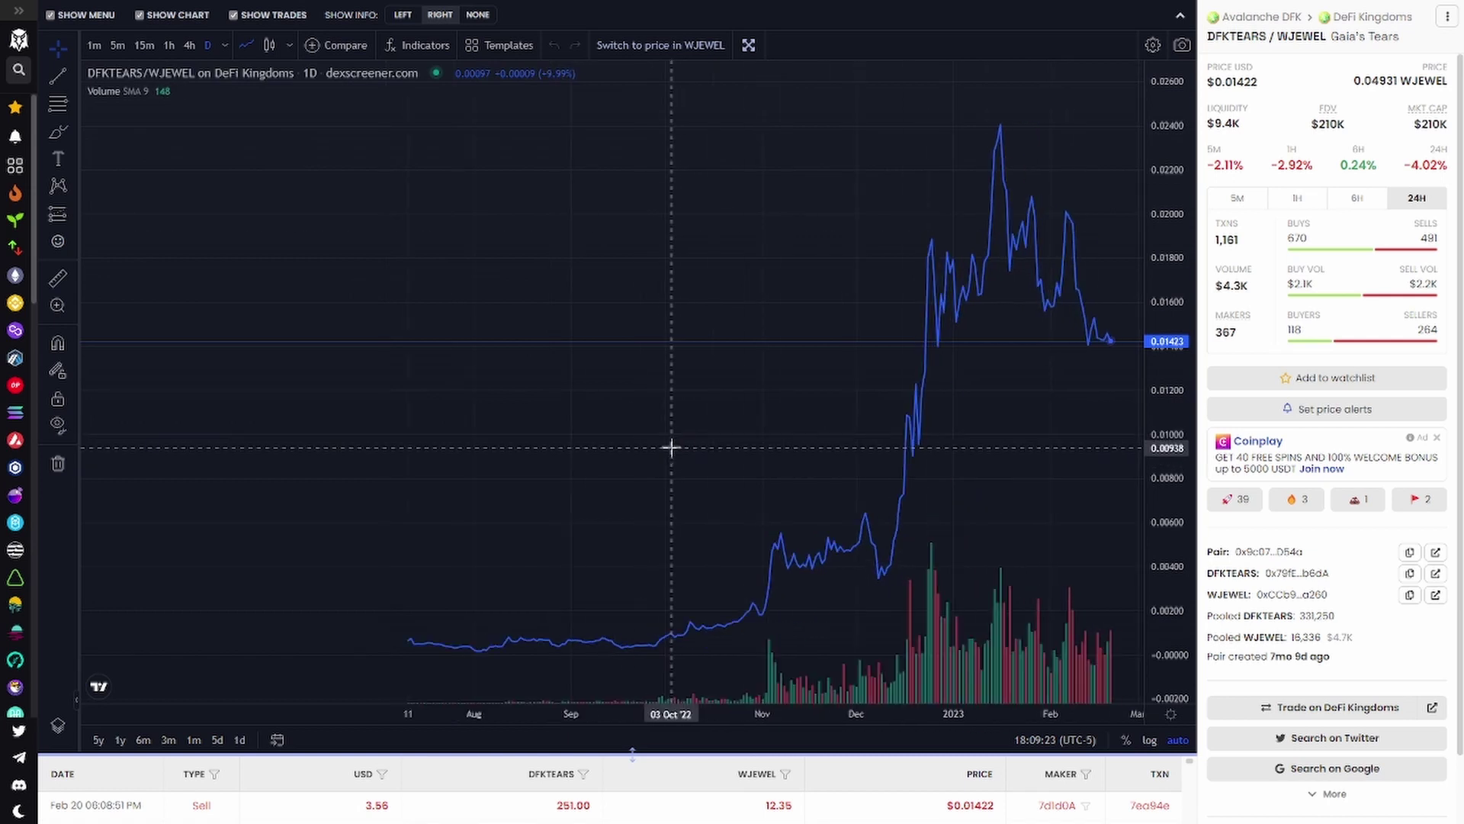
{"action": "left_click", "coordinate": [481, 653], "text": "shift"}
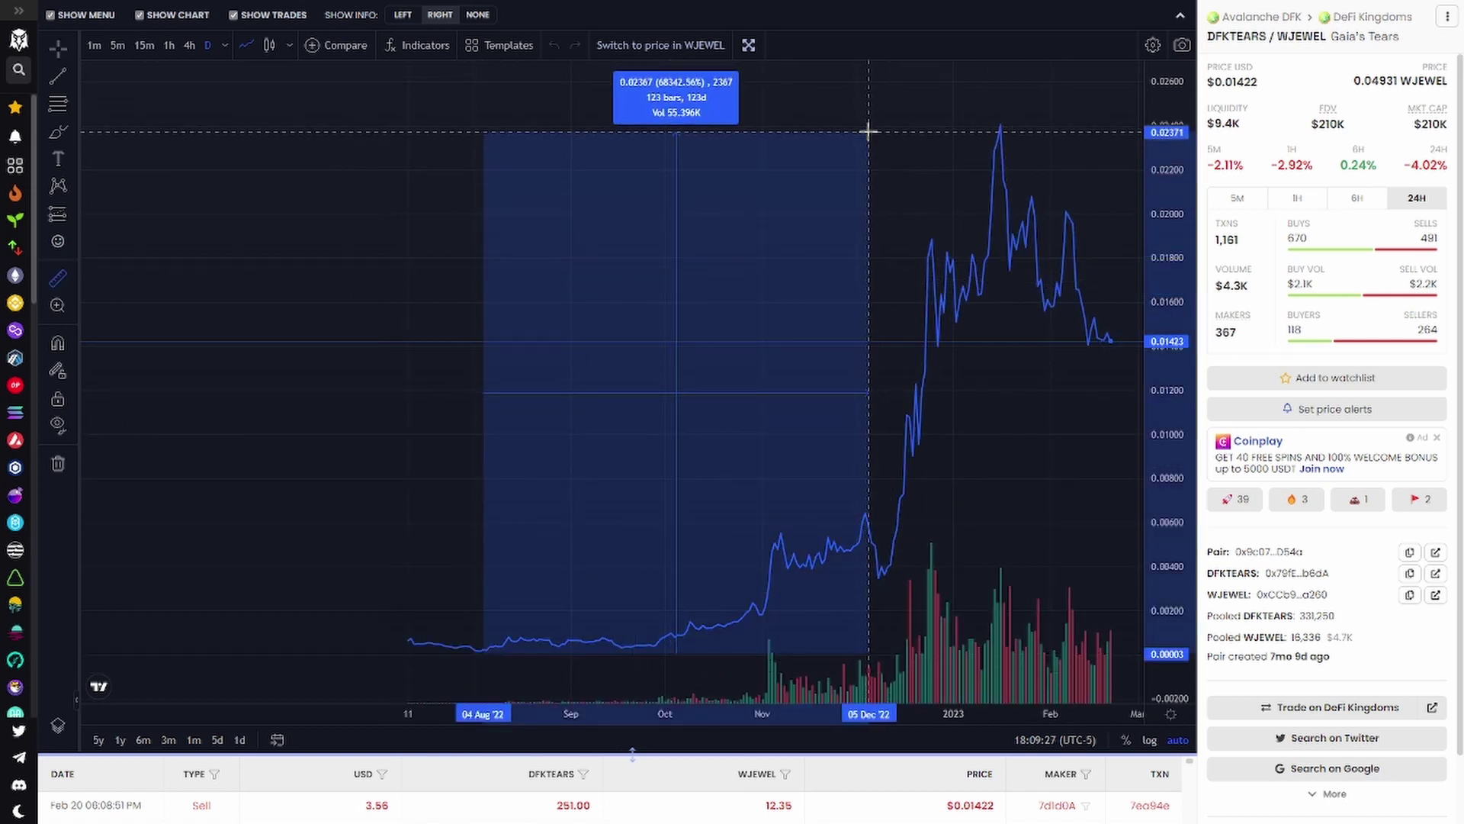
{"action": "left_click", "coordinate": [869, 131]}
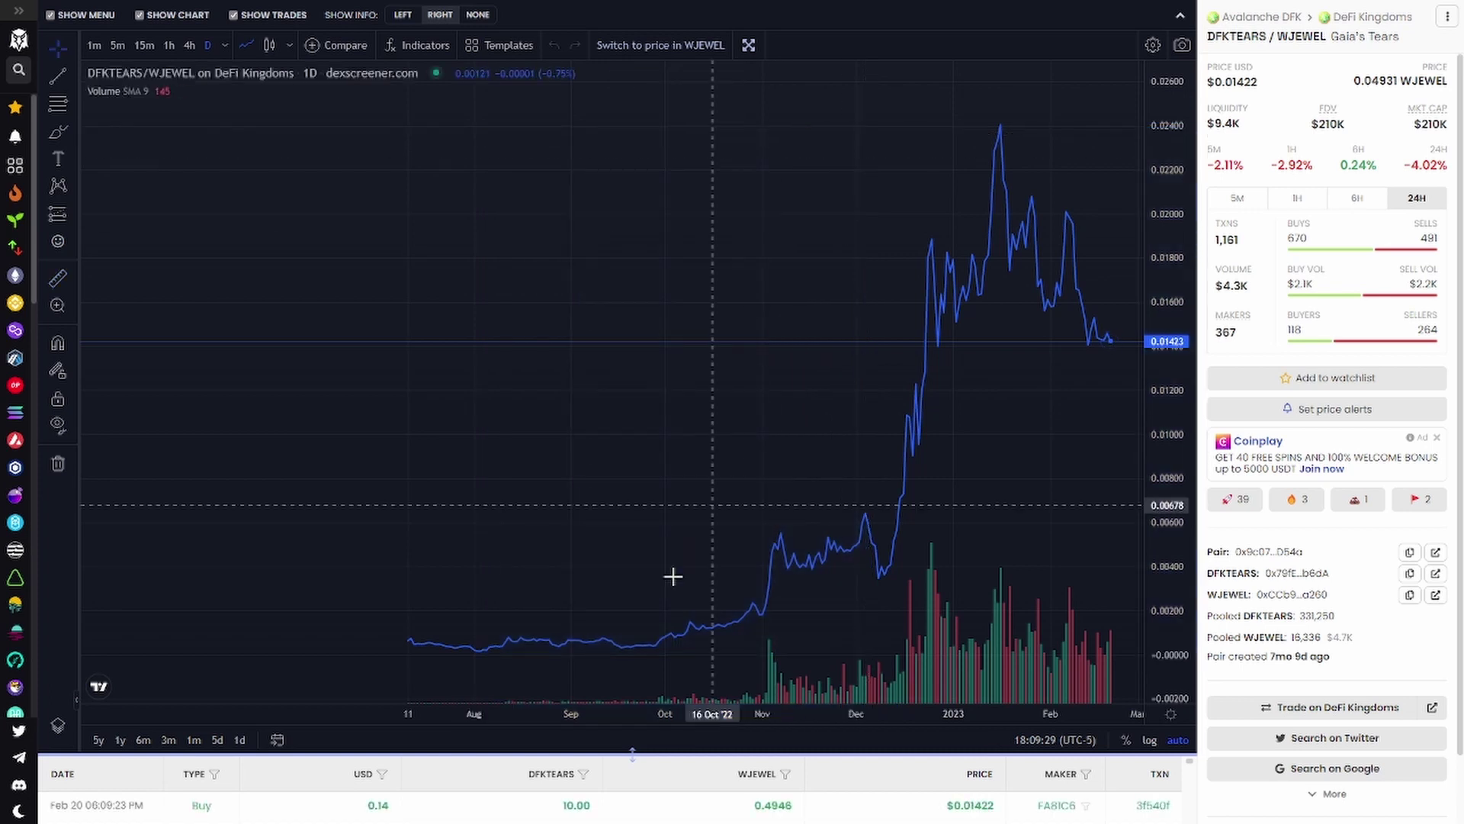
{"action": "left_click", "coordinate": [484, 650], "text": "shift"}
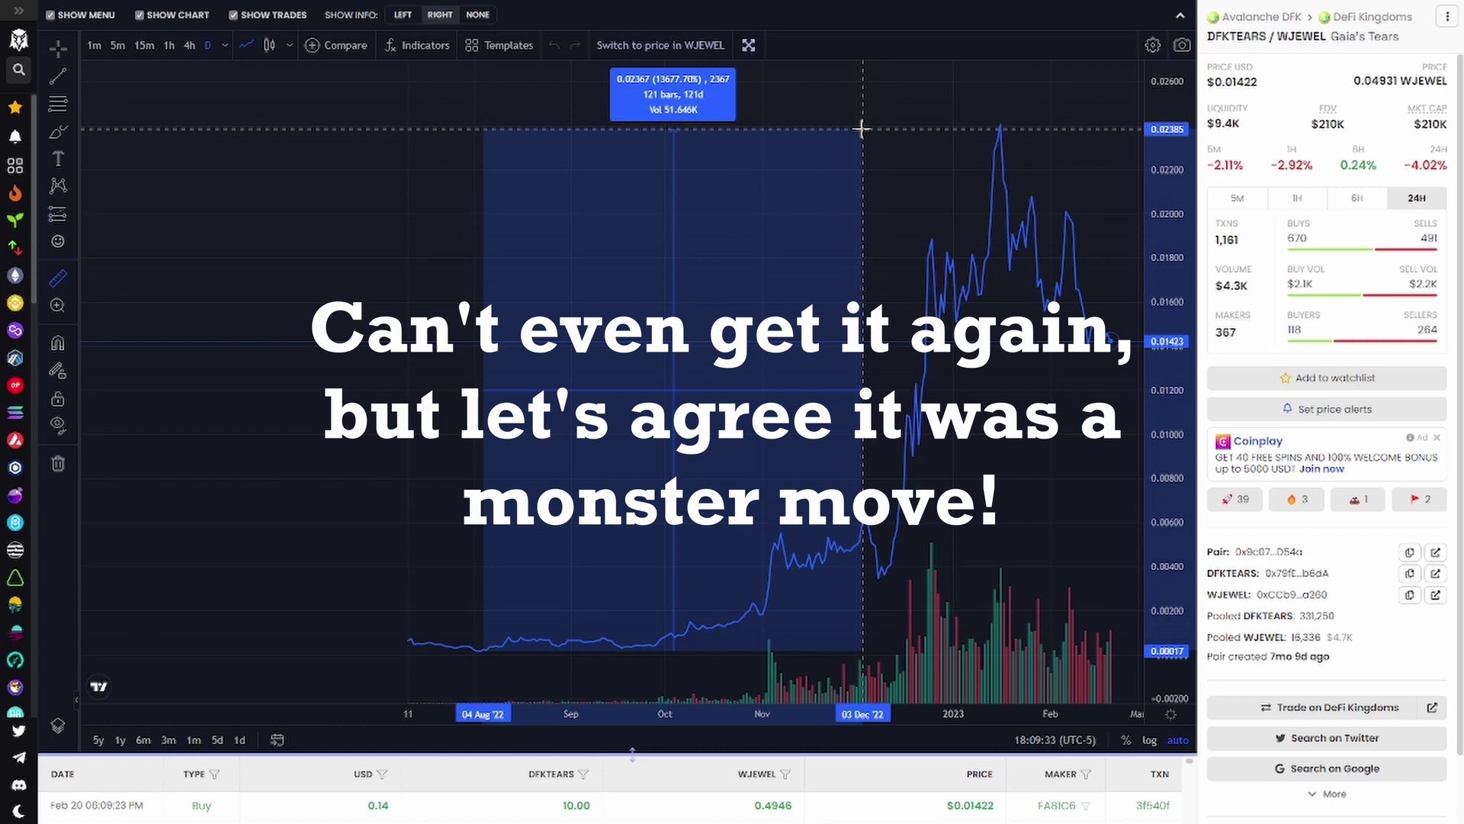
{"action": "left_click", "coordinate": [857, 127]}
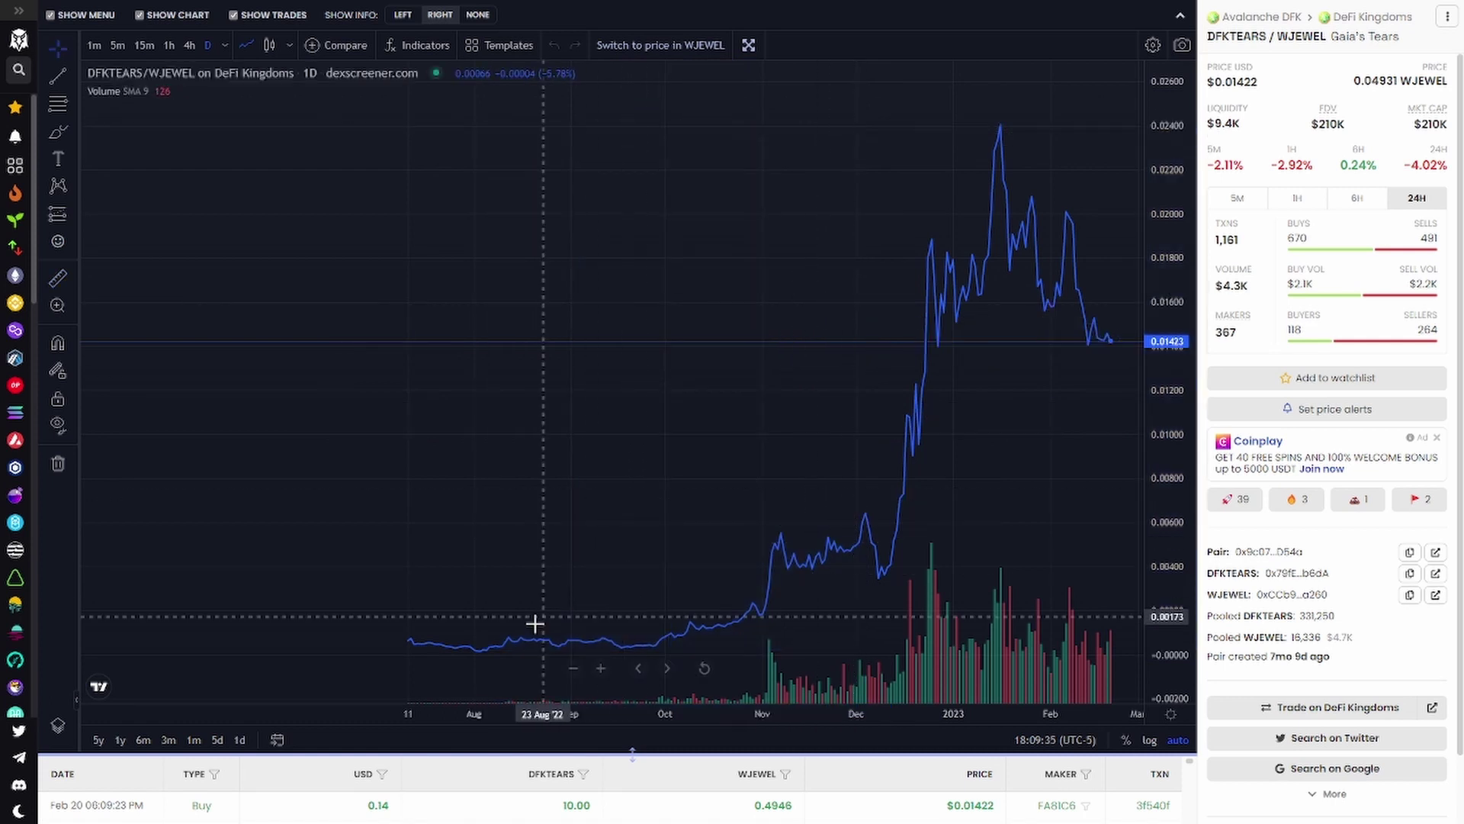
{"action": "left_click", "coordinate": [517, 650], "text": "shift"}
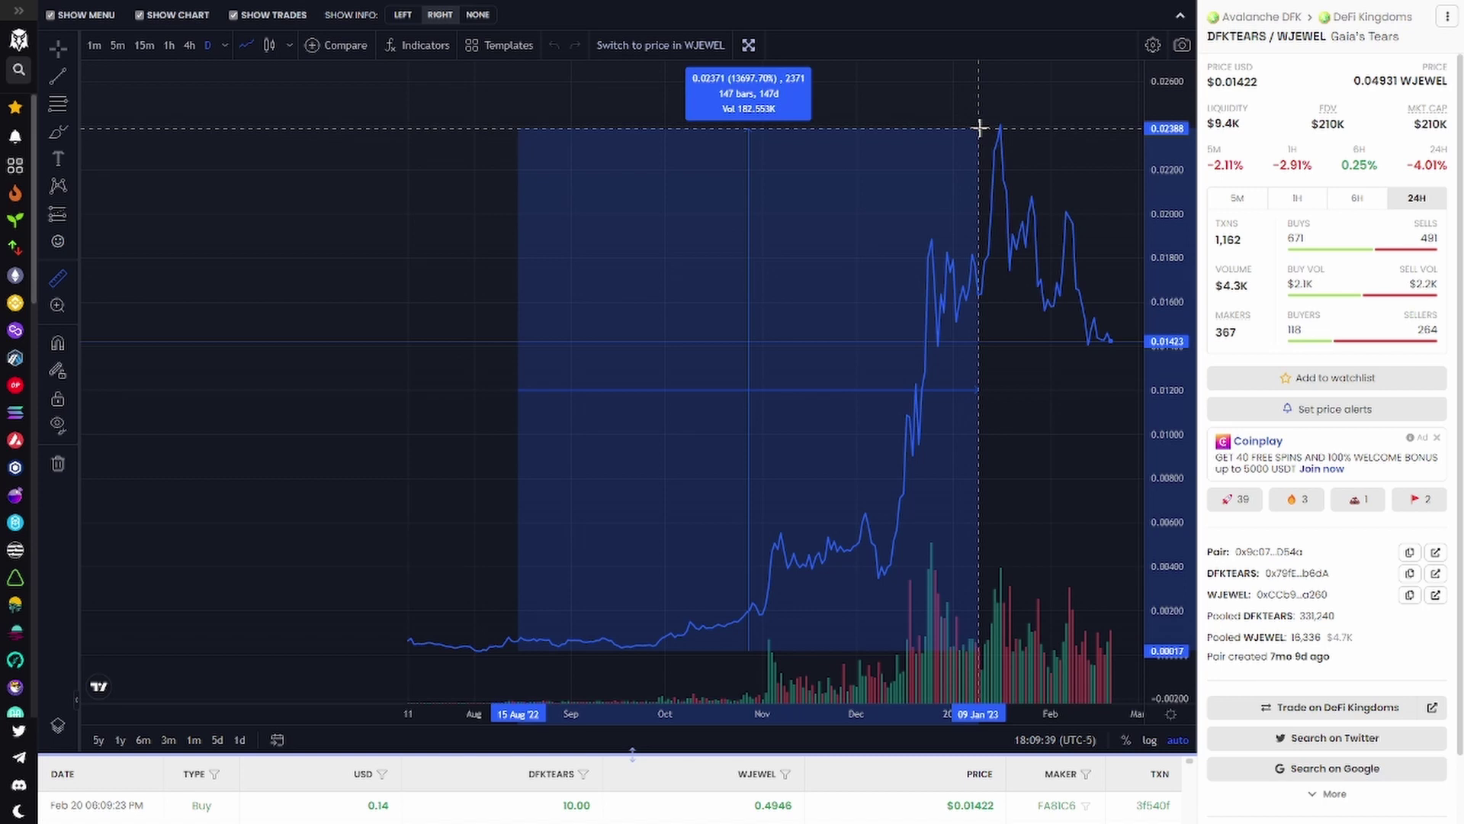
{"action": "left_click", "coordinate": [979, 127]}
Step: Pan the TEARS chart and draw a horizontal line at 0.01405
{"action": "scroll", "coordinate": [682, 407], "scroll_direction": "up", "scroll_amount": 2}
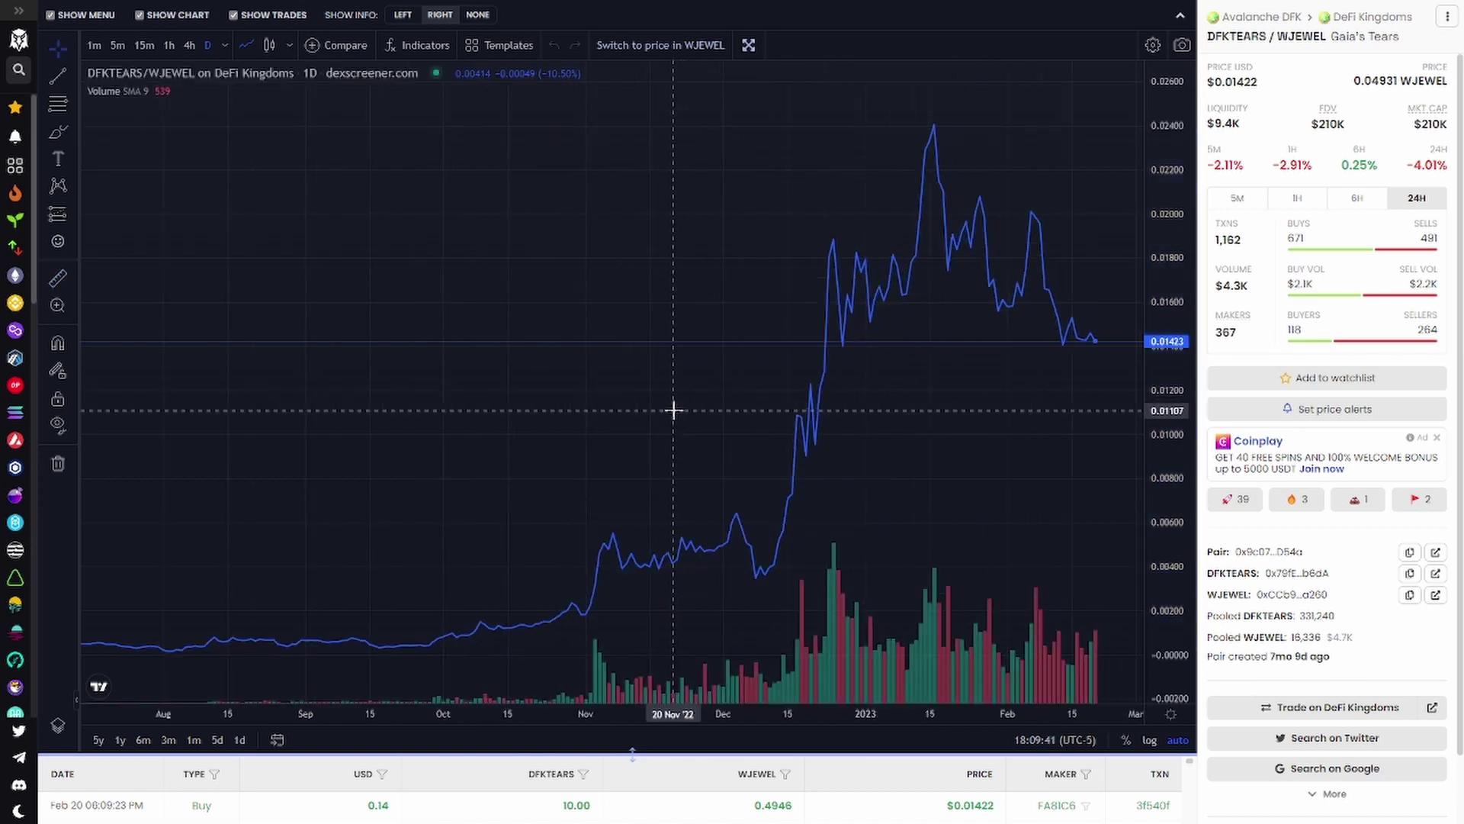
{"action": "scroll", "coordinate": [672, 410], "scroll_direction": "up", "scroll_amount": 1}
{"action": "left_click_drag", "start_coordinate": [957, 473], "coordinate": [810, 465]}
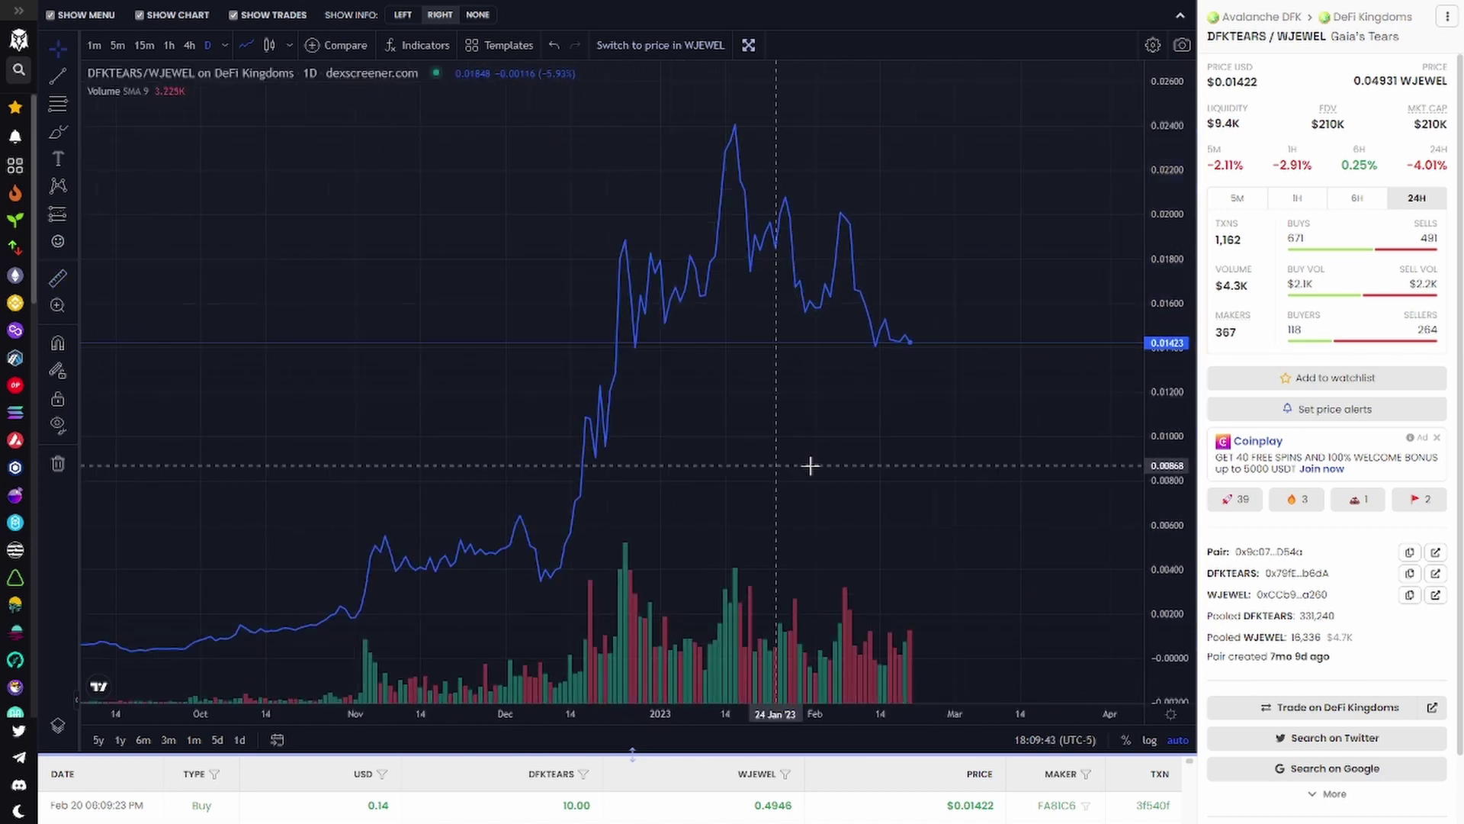
{"action": "scroll", "coordinate": [810, 465], "scroll_direction": "down", "scroll_amount": 3}
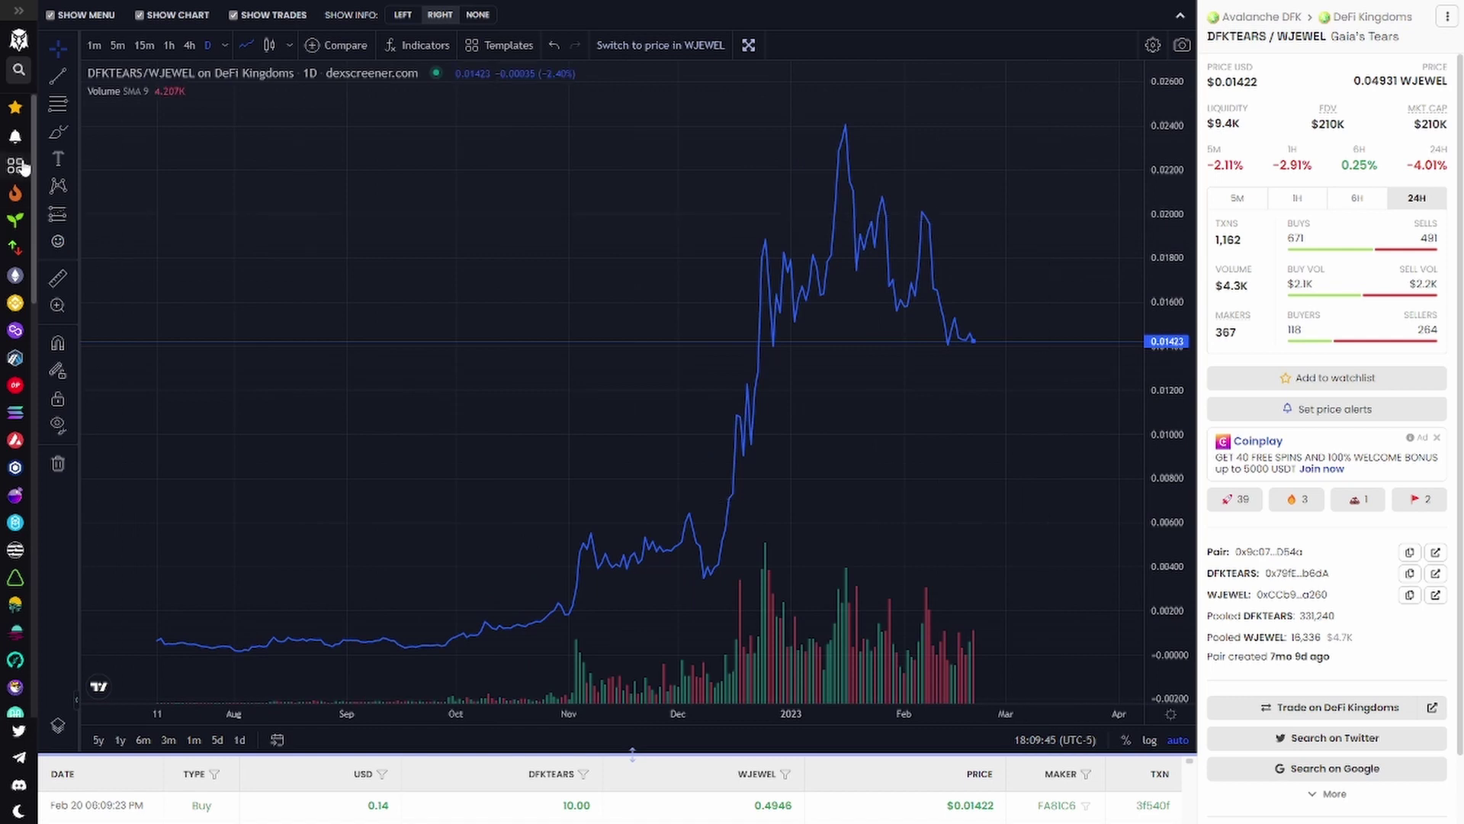
{"action": "left_click", "coordinate": [52, 78]}
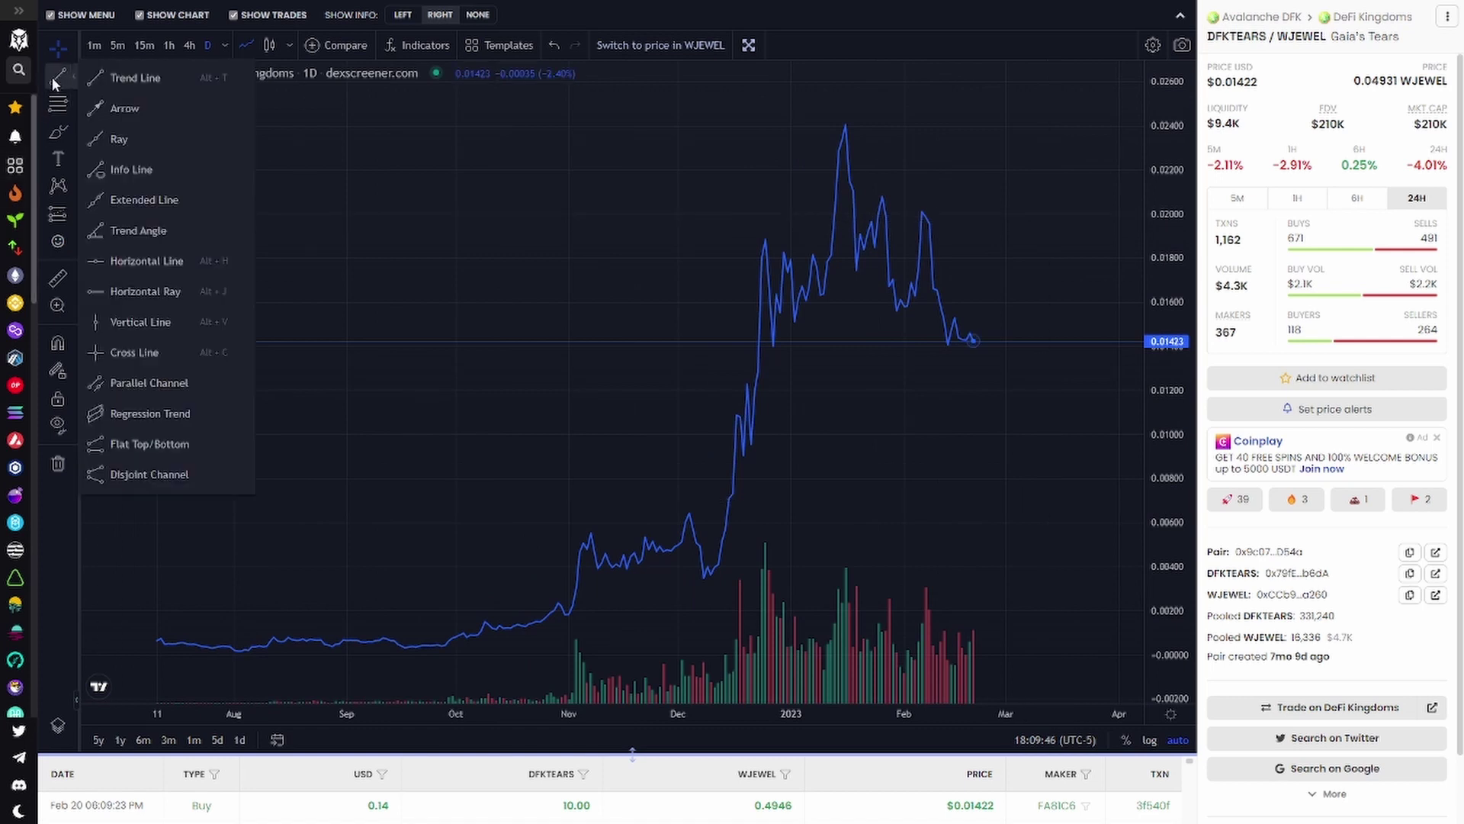
{"action": "left_click", "coordinate": [145, 261]}
{"action": "left_click", "coordinate": [1034, 345]}
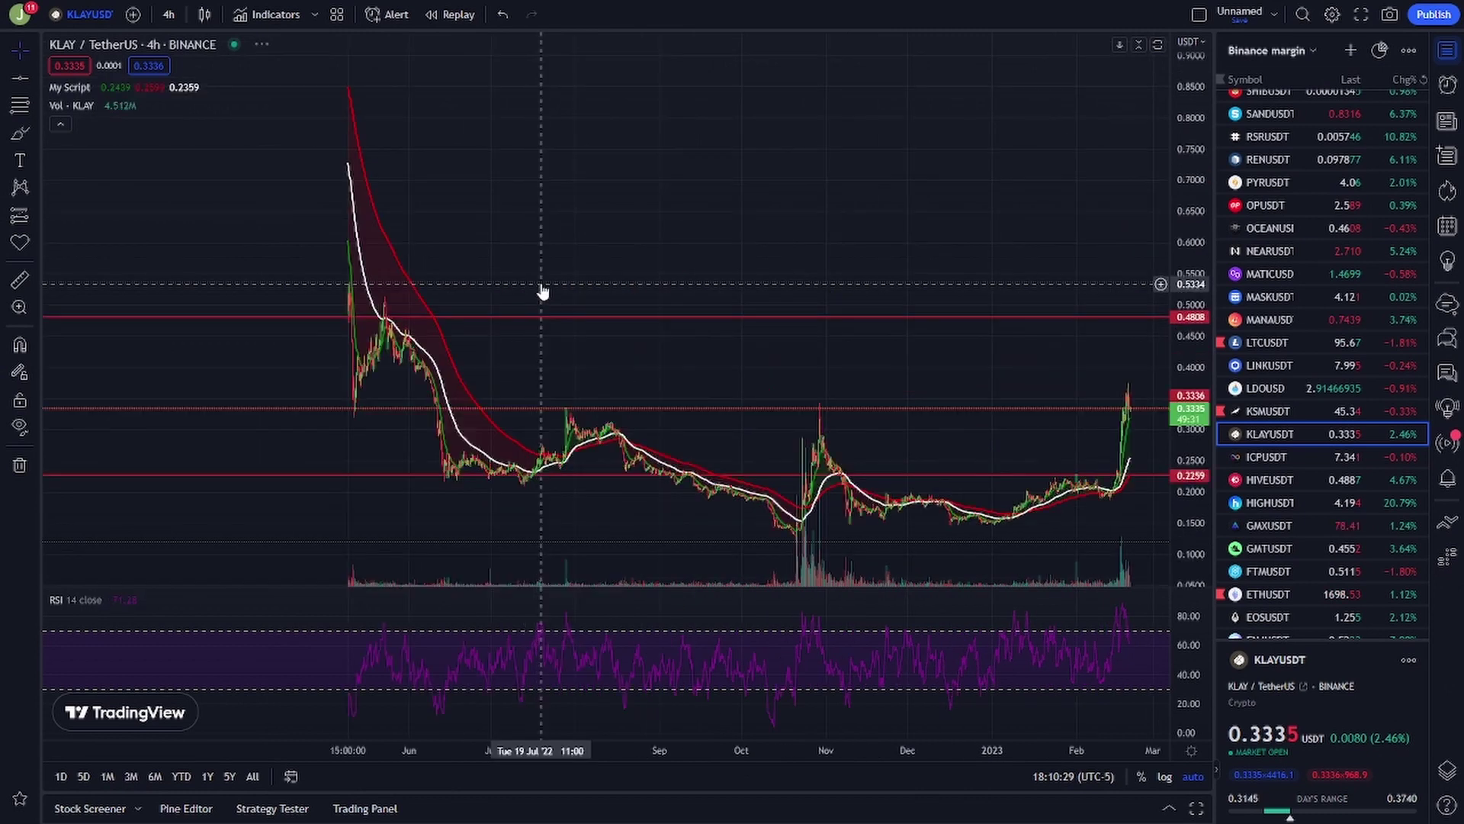
Step: Pan the KLAY chart back to July and measure the 0.3339-to-0.4808 rise, about 32.87%
{"action": "scroll", "coordinate": [572, 268], "scroll_direction": "down", "scroll_amount": 3}
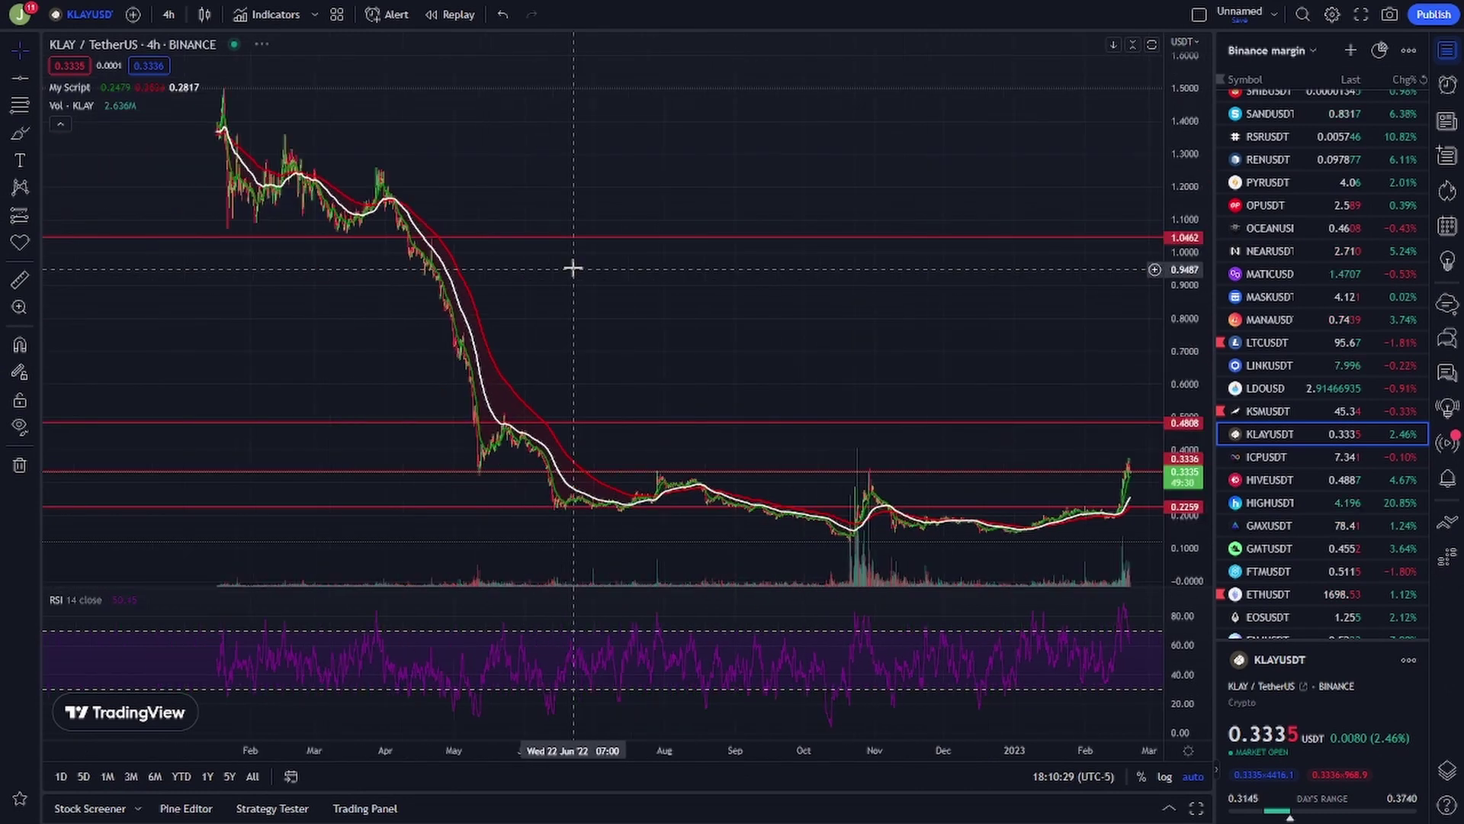
{"action": "scroll", "coordinate": [656, 144], "scroll_direction": "right", "scroll_amount": 5}
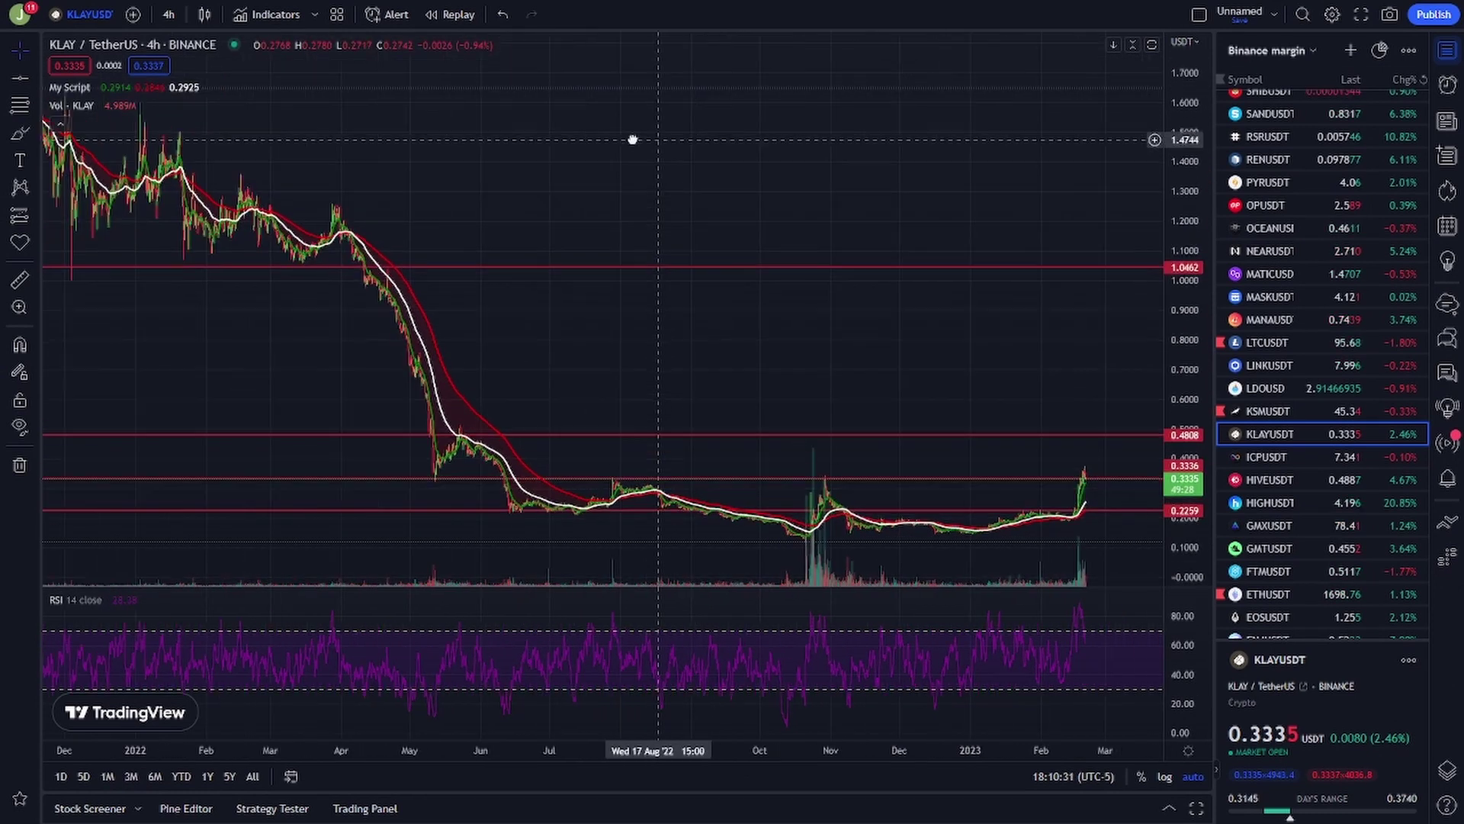
{"action": "scroll", "coordinate": [583, 485], "scroll_direction": "up", "scroll_amount": 3}
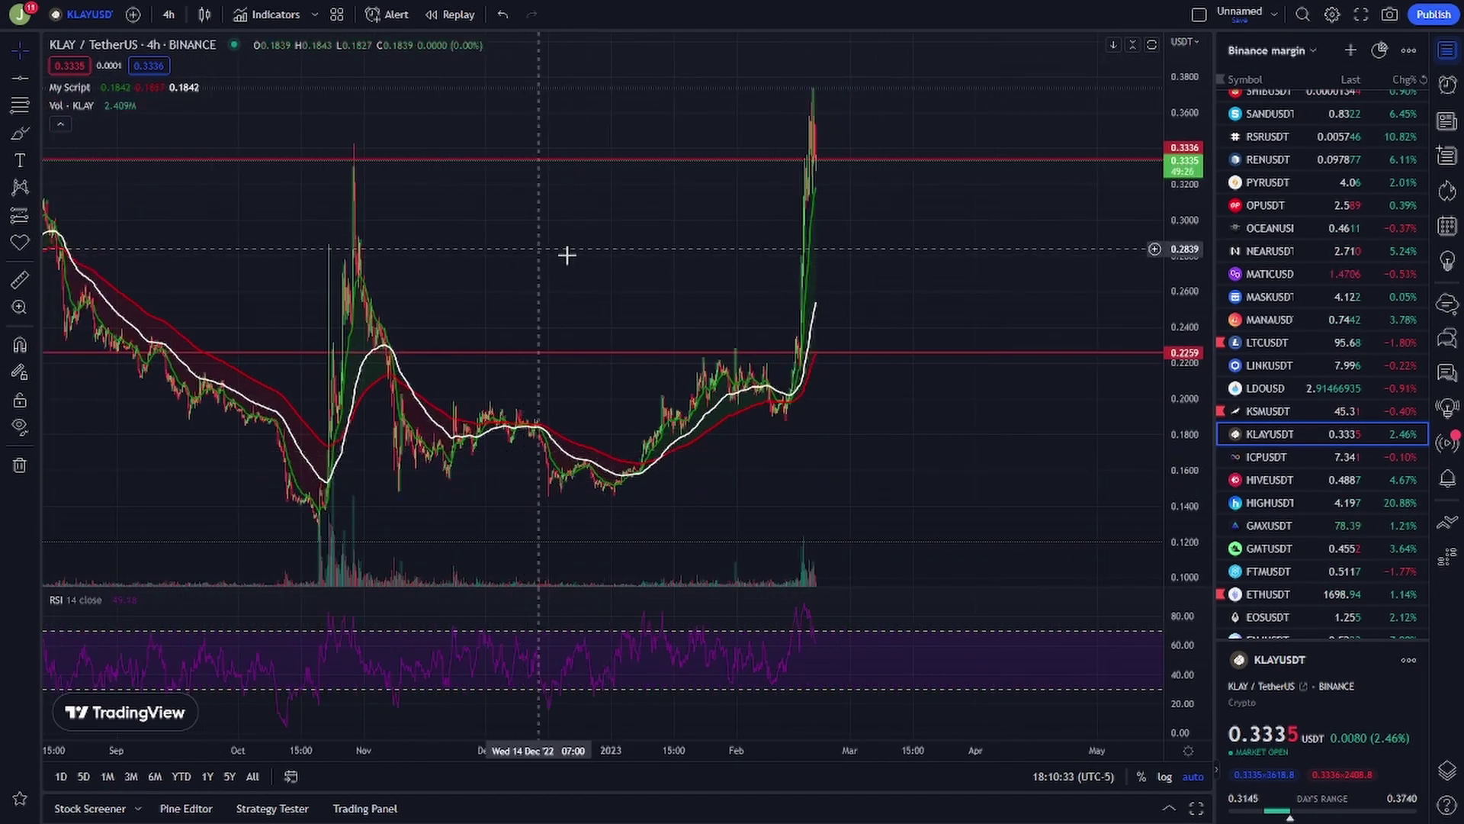
{"action": "left_click_drag", "start_coordinate": [567, 255], "coordinate": [875, 346]}
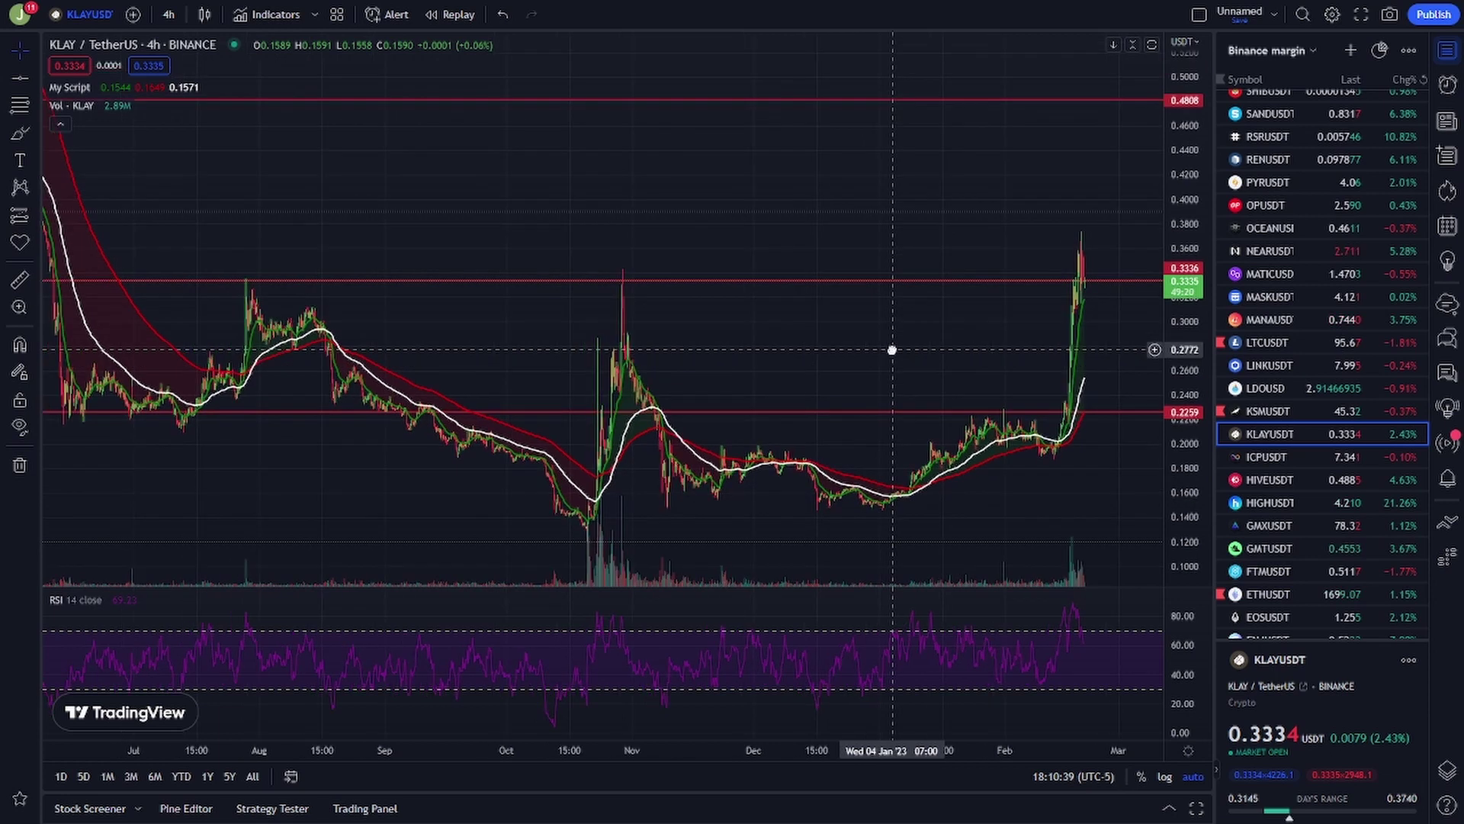
{"action": "left_click", "coordinate": [923, 287], "text": "shift"}
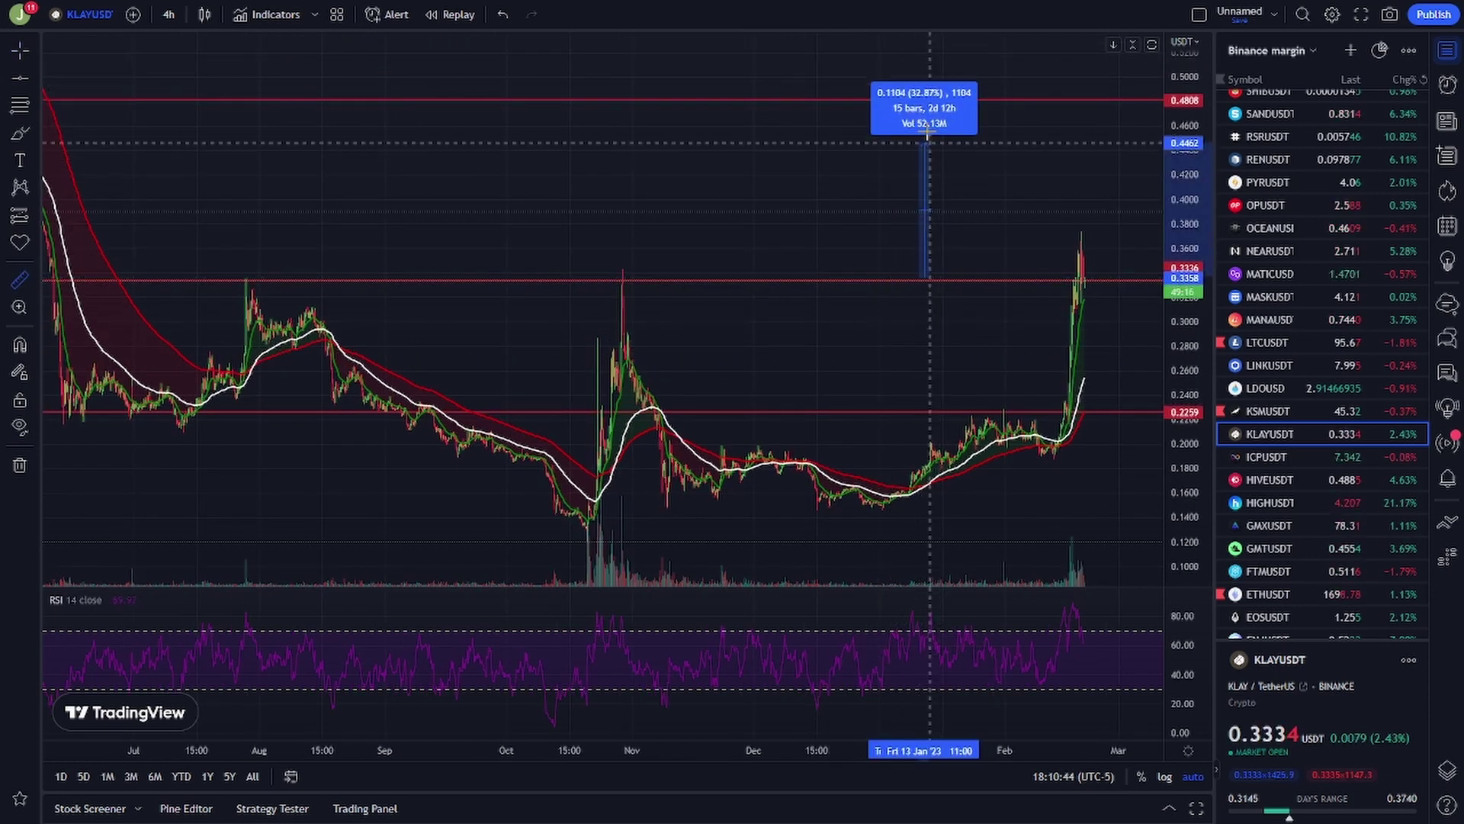